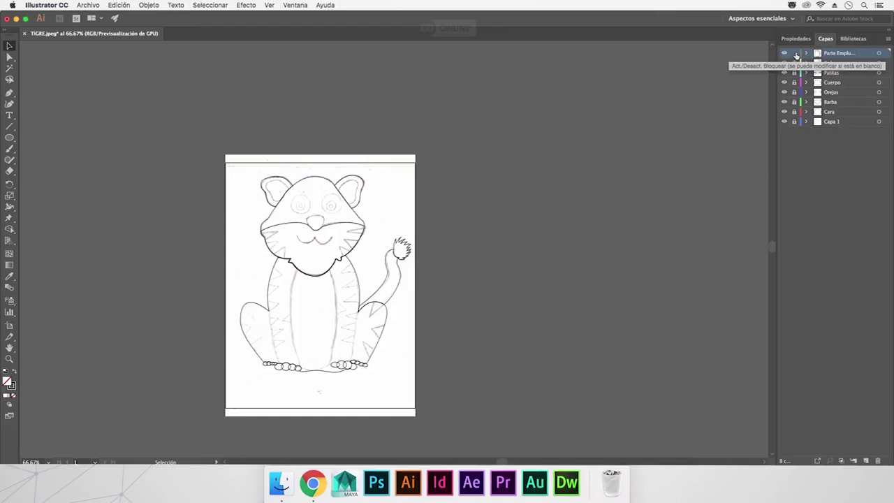
Lock the traced top layer and add a new empty layer, Capa 9, on top.
{"action": "left_click", "coordinate": [795, 54]}
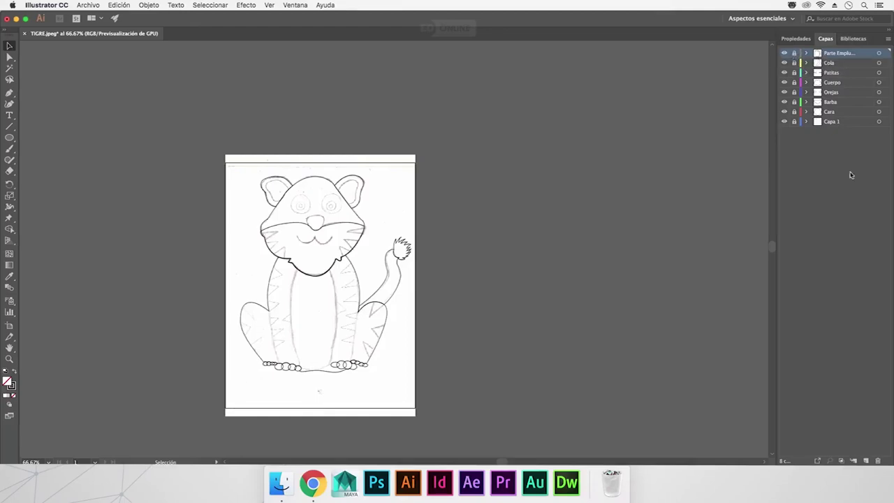
{"action": "left_click", "coordinate": [867, 462]}
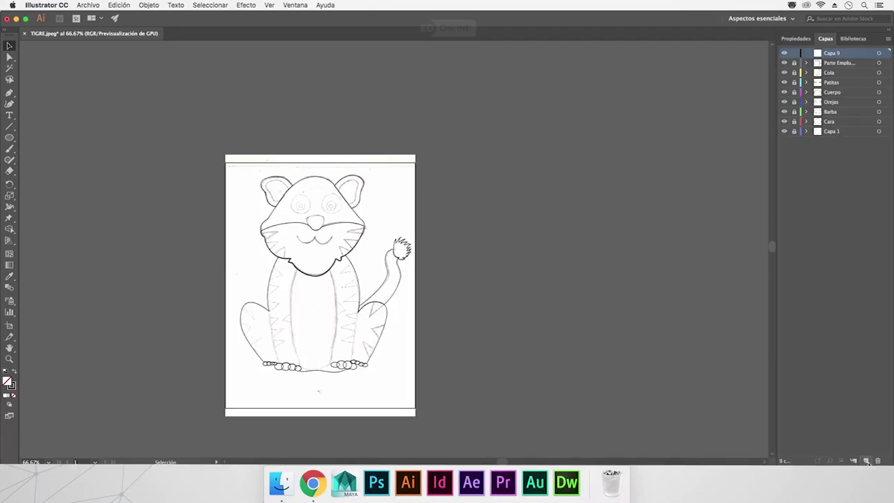
At 100% zoom, trace the first triangular stripe on the tiger's left shoulder.
{"action": "key", "text": "ctrl+1"}
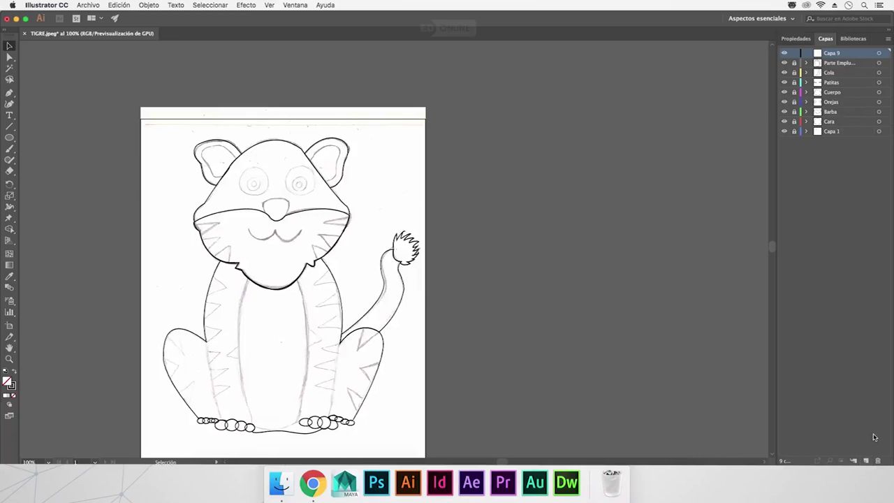
{"action": "left_click_drag", "start_coordinate": [502, 462], "coordinate": [492, 462]}
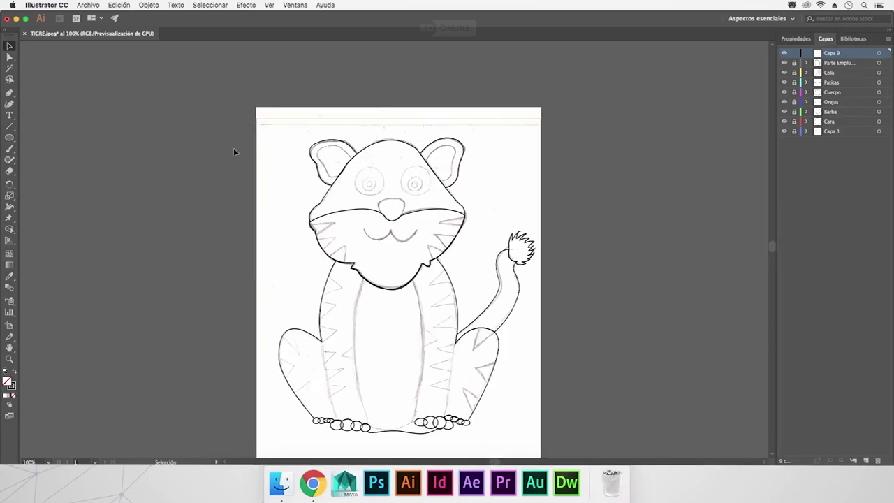
{"action": "left_click", "coordinate": [9, 92]}
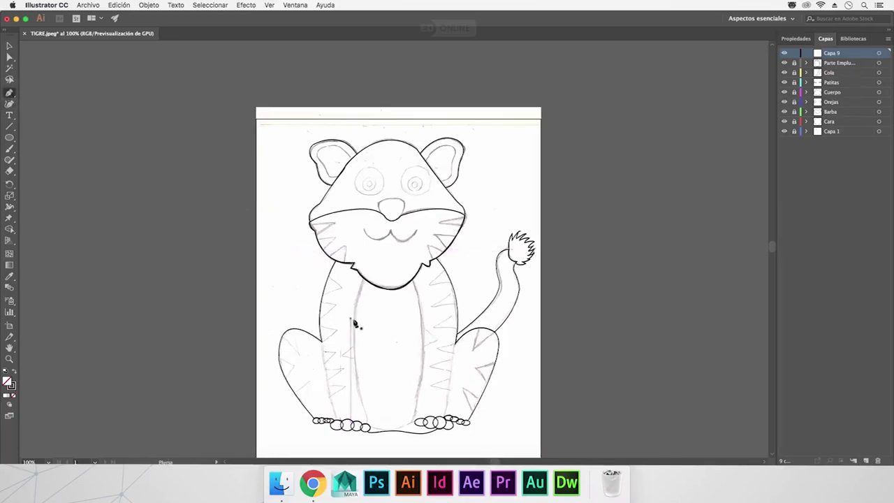
{"action": "left_click", "coordinate": [329, 279]}
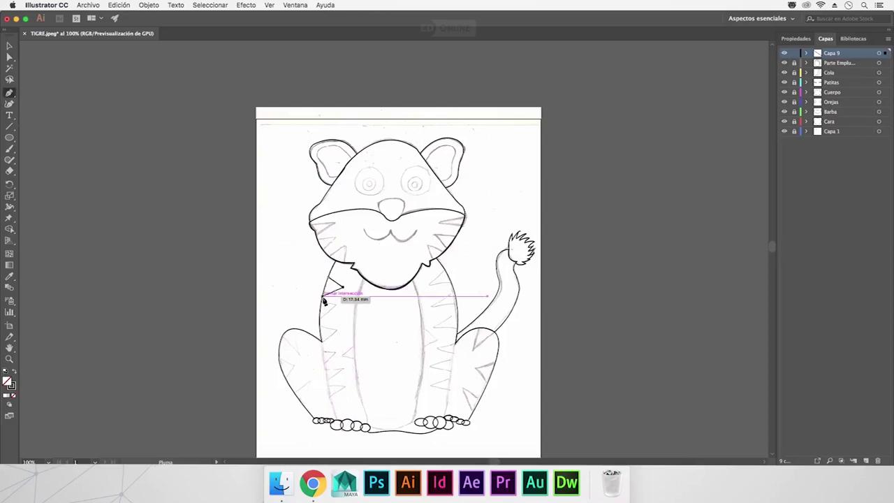
{"action": "left_click", "coordinate": [330, 281]}
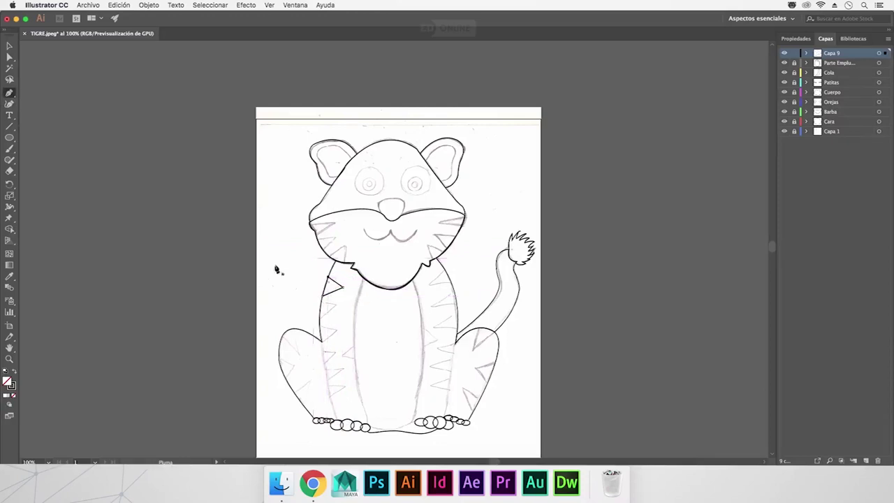
{"action": "left_click", "coordinate": [9, 46]}
{"action": "left_click", "coordinate": [119, 162]}
Trace a pointed zigzag stripe just below the shoulder on the left body outline.
{"action": "left_click", "coordinate": [9, 93]}
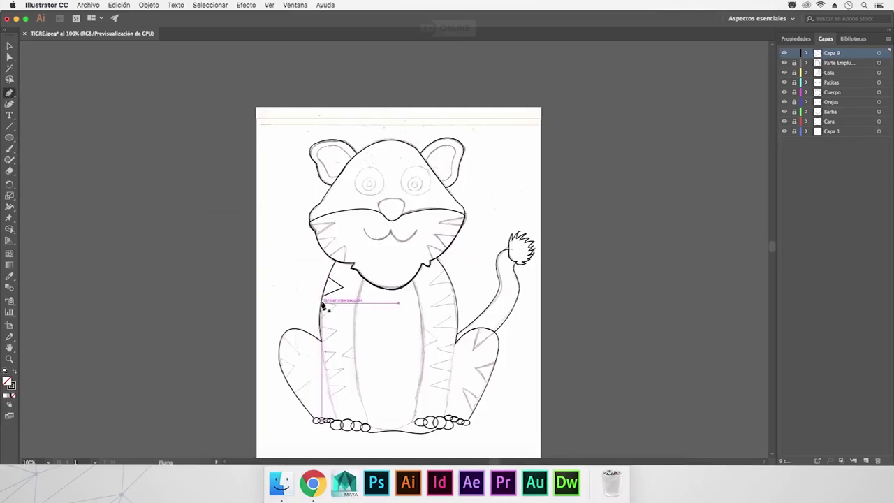
{"action": "left_click", "coordinate": [322, 304]}
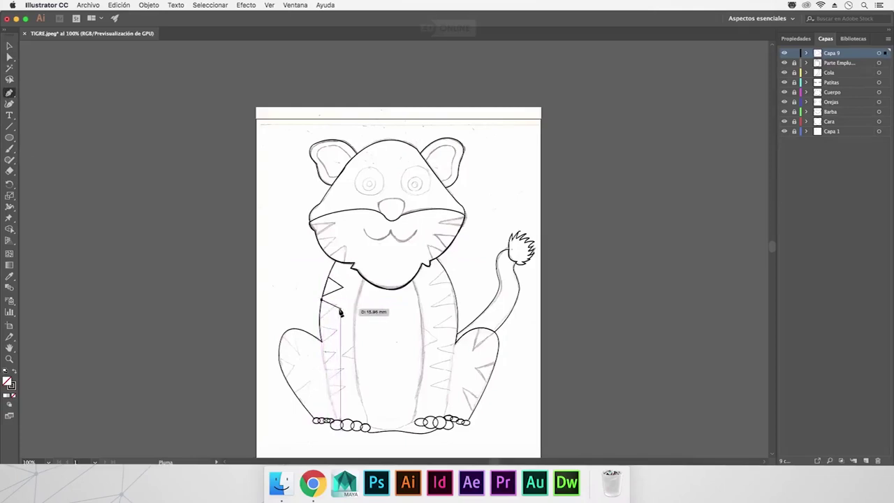
{"action": "left_click", "coordinate": [338, 305]}
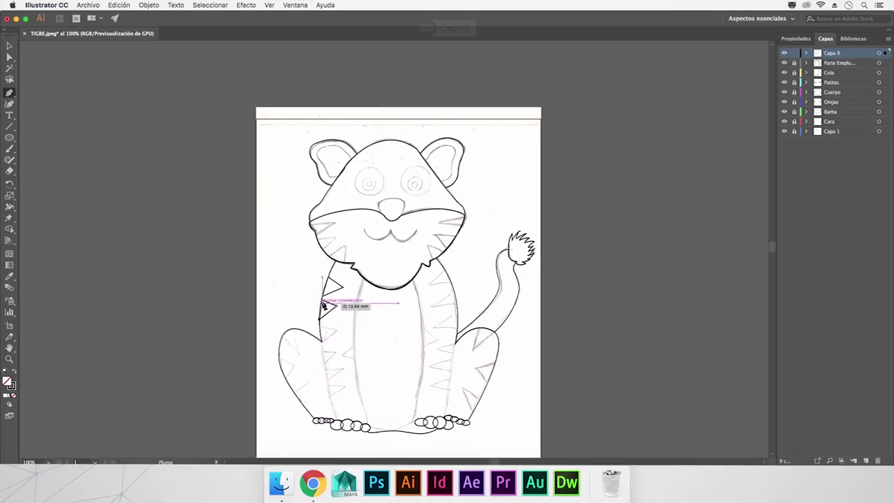
{"action": "left_click", "coordinate": [324, 305]}
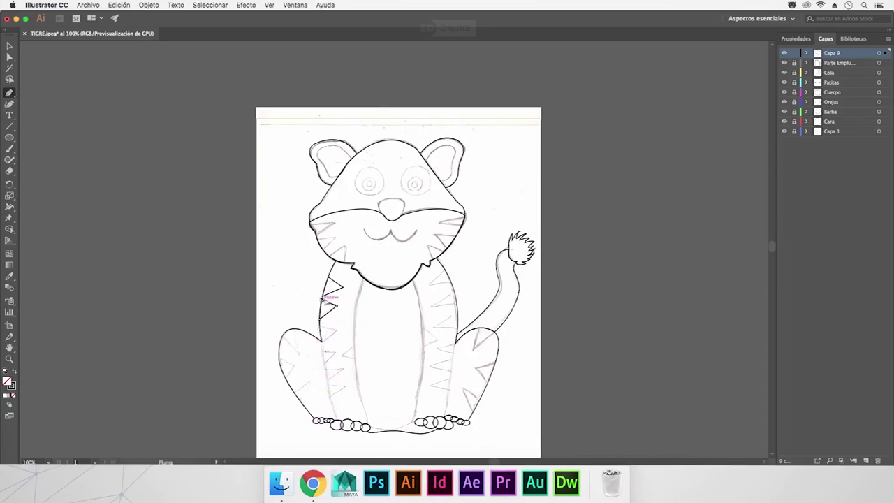
{"action": "key", "text": "Escape"}
{"action": "left_click", "coordinate": [10, 45]}
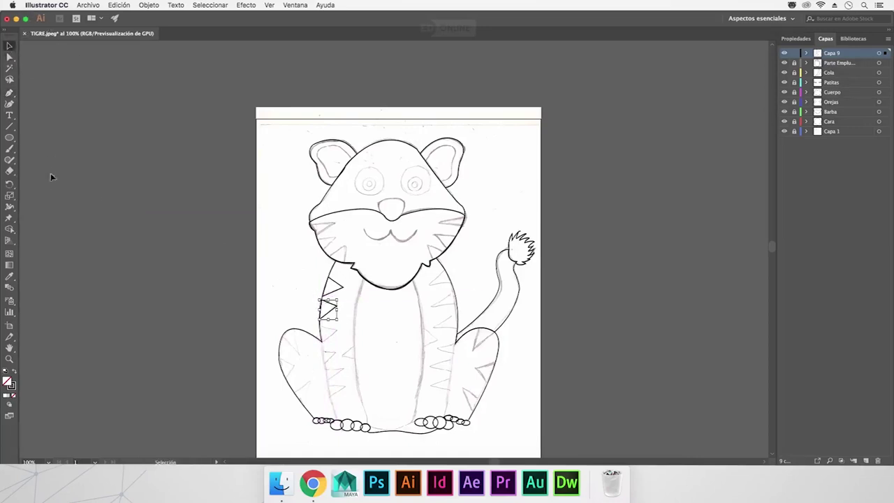
Continue the zigzag stripe further down the tiger's left side.
{"action": "left_click", "coordinate": [73, 244]}
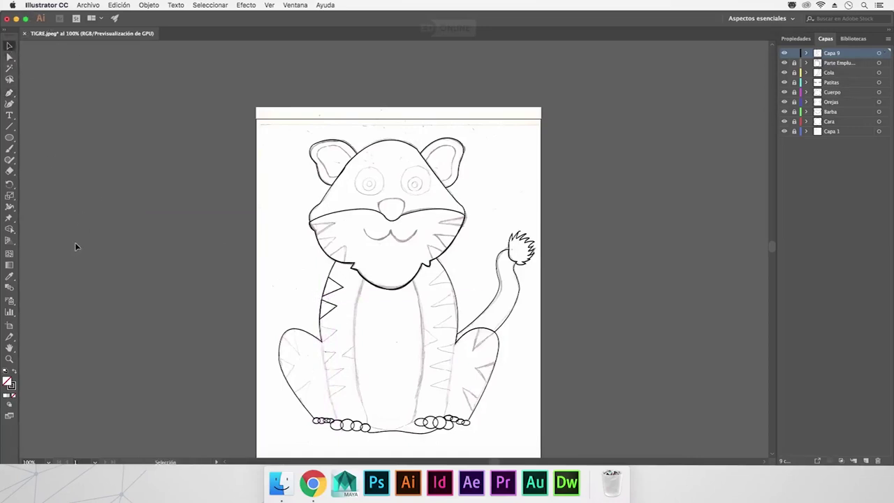
{"action": "left_click", "coordinate": [9, 92]}
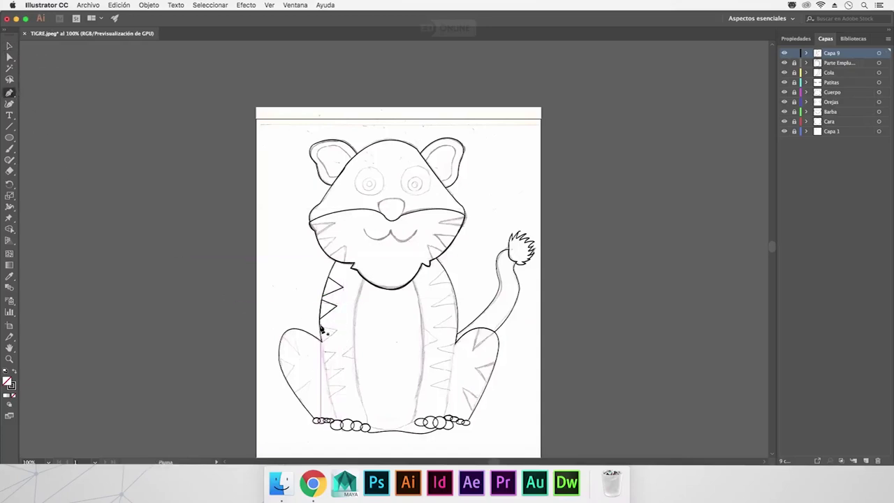
{"action": "left_click", "coordinate": [321, 326]}
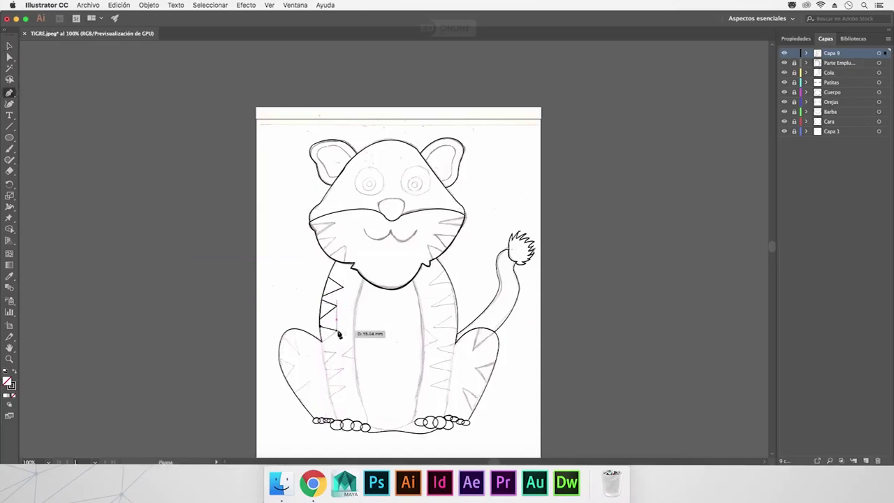
{"action": "left_click", "coordinate": [337, 332]}
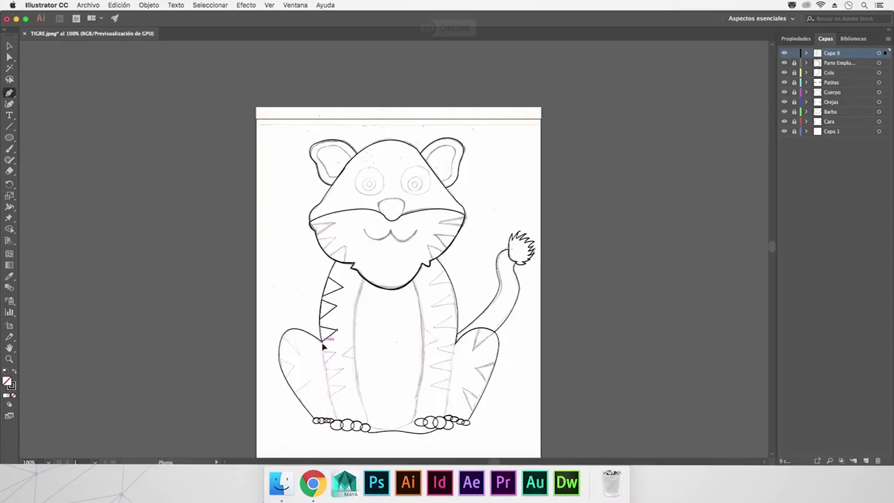
{"action": "left_click", "coordinate": [321, 333]}
Draw a small closed triangle stripe near the left leg.
{"action": "left_click", "coordinate": [324, 353]}
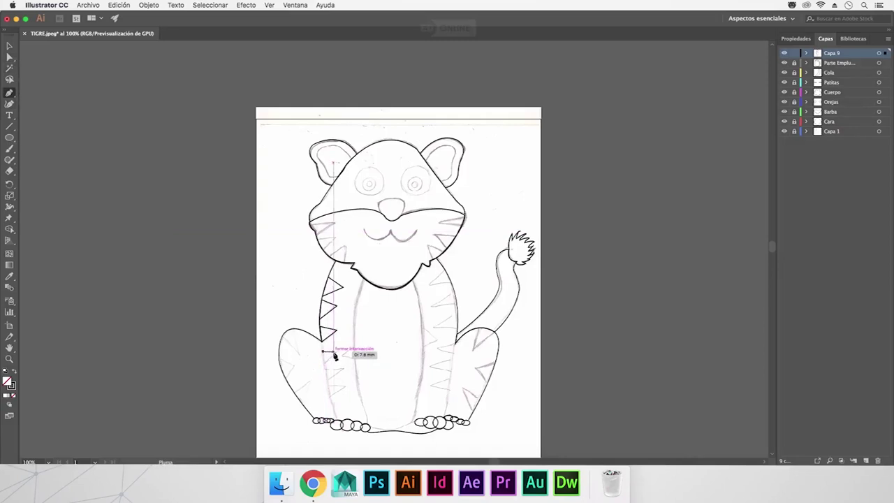
{"action": "left_click", "coordinate": [335, 350]}
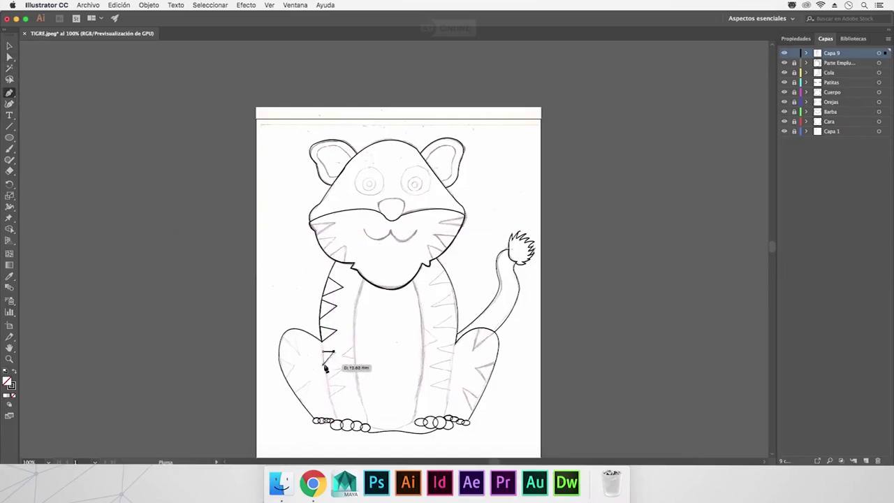
{"action": "left_click", "coordinate": [324, 353]}
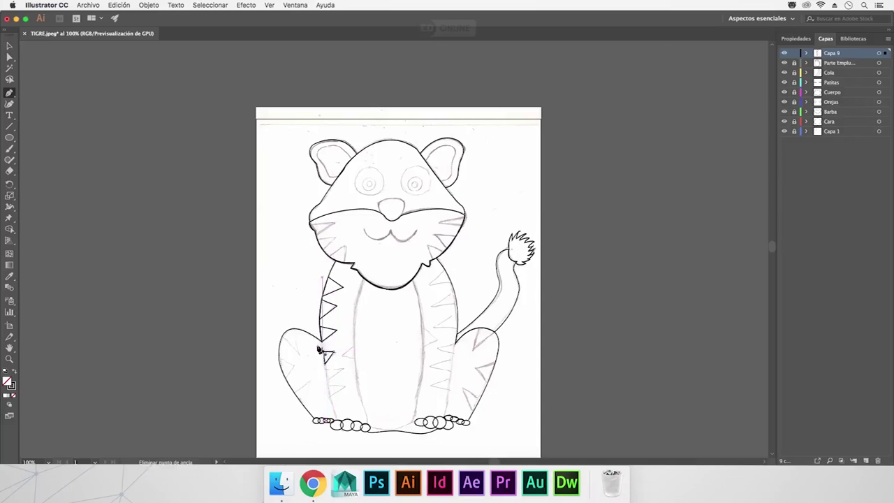
{"action": "left_click", "coordinate": [9, 45]}
{"action": "left_click", "coordinate": [34, 73]}
{"action": "key", "text": "p"}
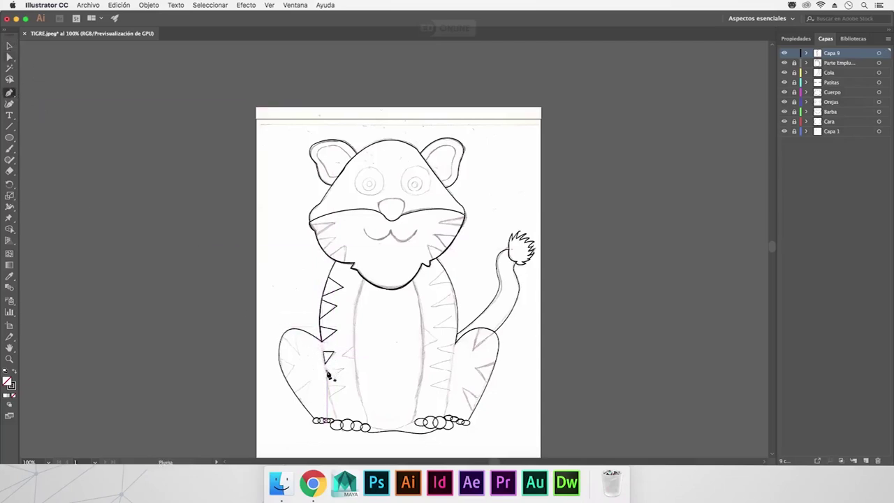
Draw two more small triangle stripes lower on the left leg, ending with the lowest one.
{"action": "left_click", "coordinate": [325, 370]}
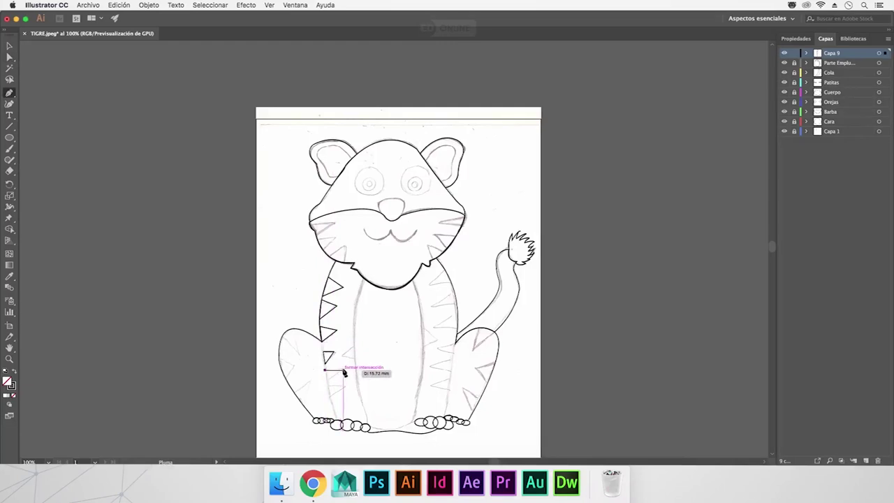
{"action": "left_click", "coordinate": [343, 367]}
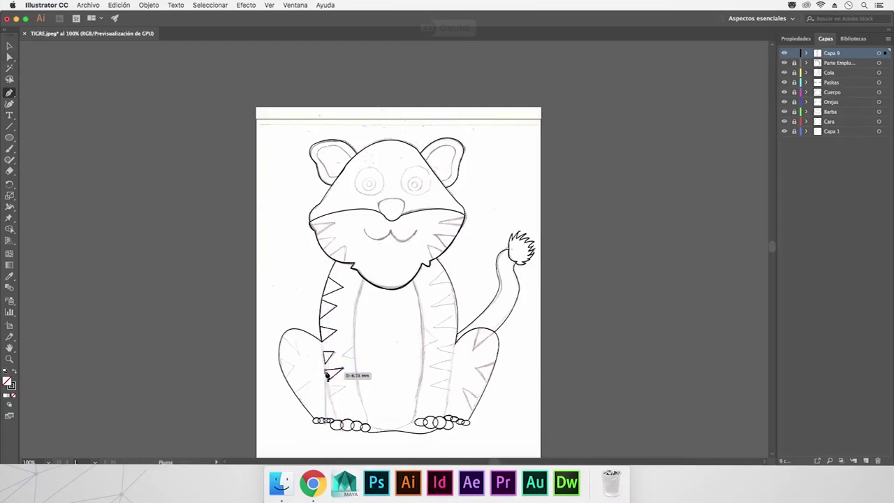
{"action": "left_click", "coordinate": [326, 375]}
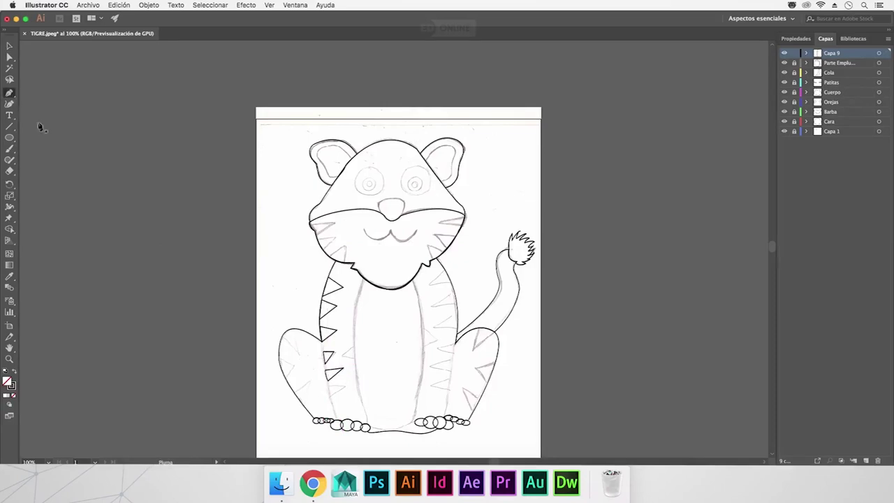
{"action": "left_click", "coordinate": [328, 384]}
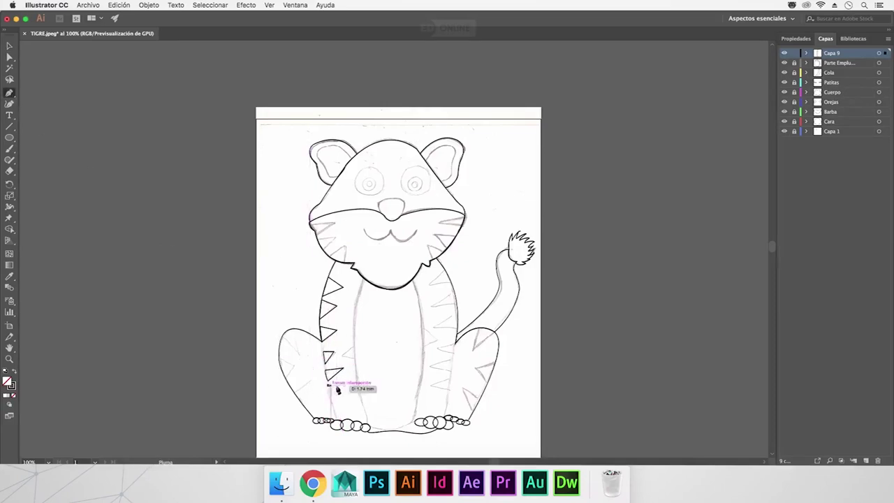
{"action": "left_click", "coordinate": [345, 385]}
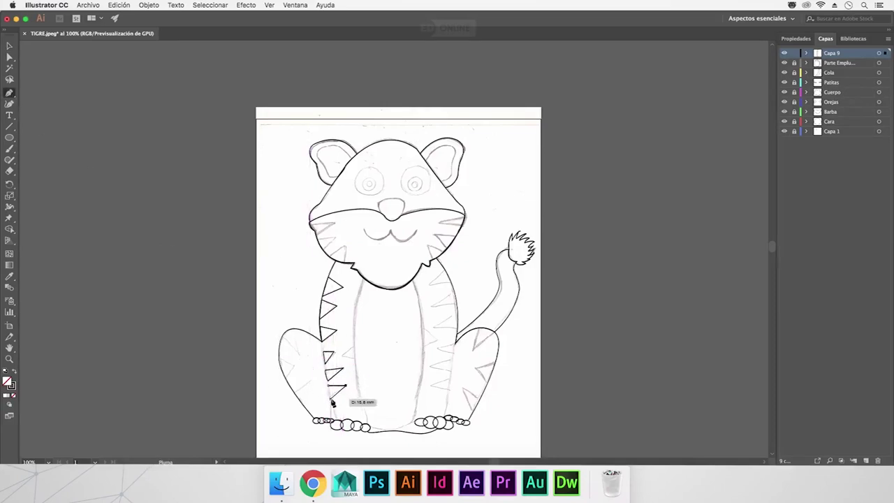
{"action": "left_click", "coordinate": [328, 396]}
{"action": "left_click", "coordinate": [328, 384]}
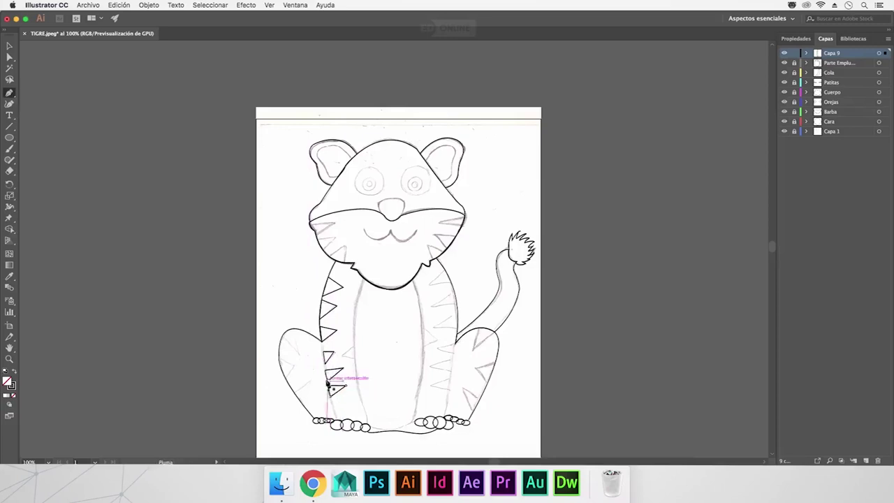
{"action": "left_click", "coordinate": [9, 45]}
{"action": "left_click", "coordinate": [75, 135]}
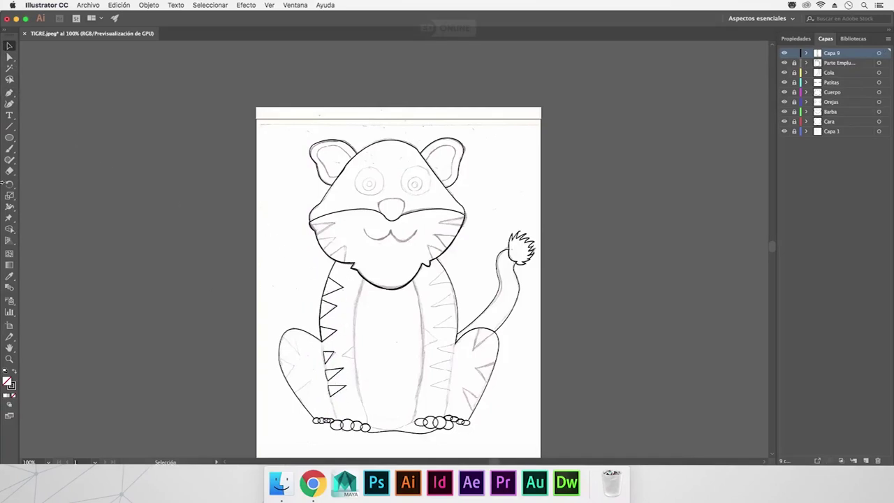
Trace the stroke along the left leg and paw outline.
{"action": "left_click", "coordinate": [9, 92]}
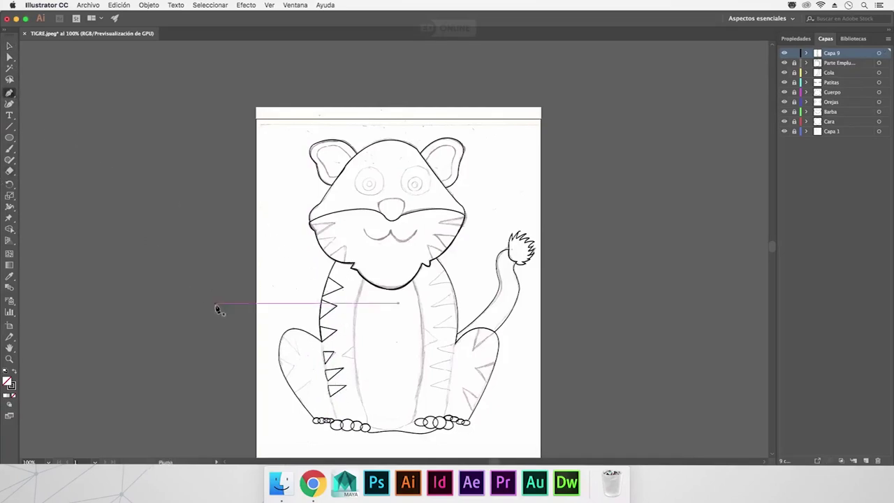
{"action": "left_click", "coordinate": [295, 331]}
{"action": "left_click", "coordinate": [299, 355]}
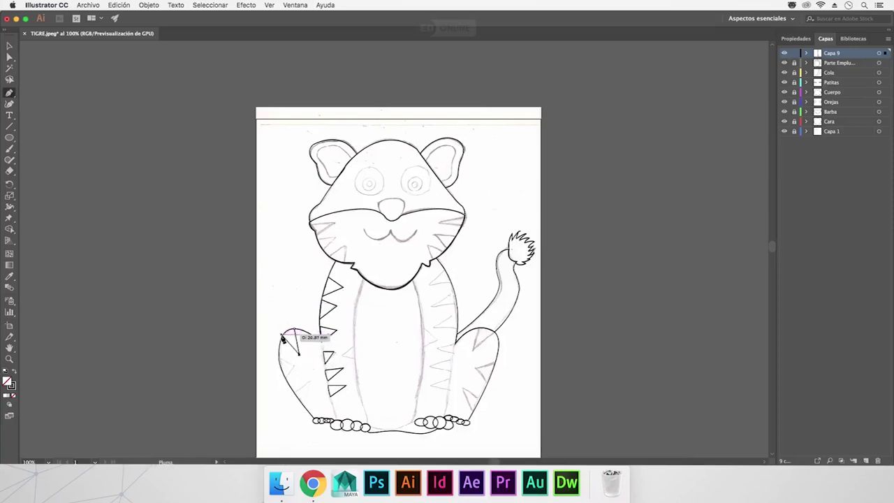
{"action": "left_click", "coordinate": [283, 336]}
{"action": "left_click", "coordinate": [285, 327]}
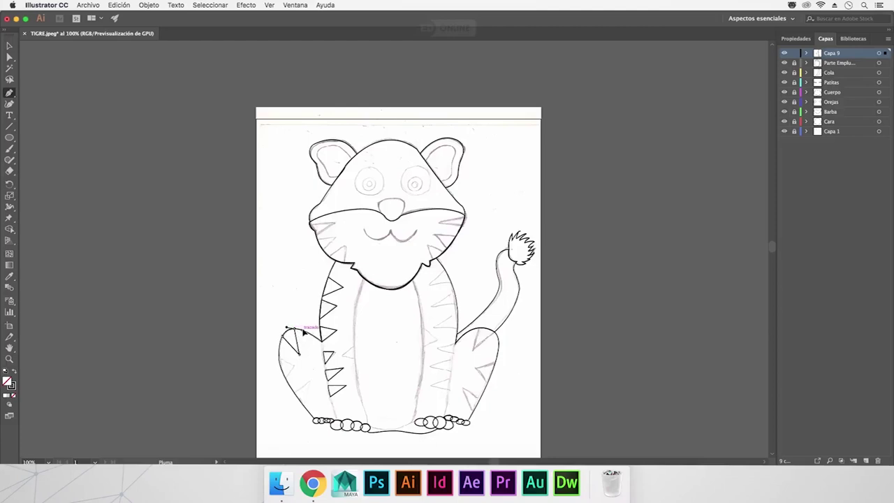
{"action": "left_click", "coordinate": [8, 47]}
{"action": "left_click", "coordinate": [83, 109]}
Draw a closed triangular stripe at the paw's edge.
{"action": "left_click", "coordinate": [9, 92]}
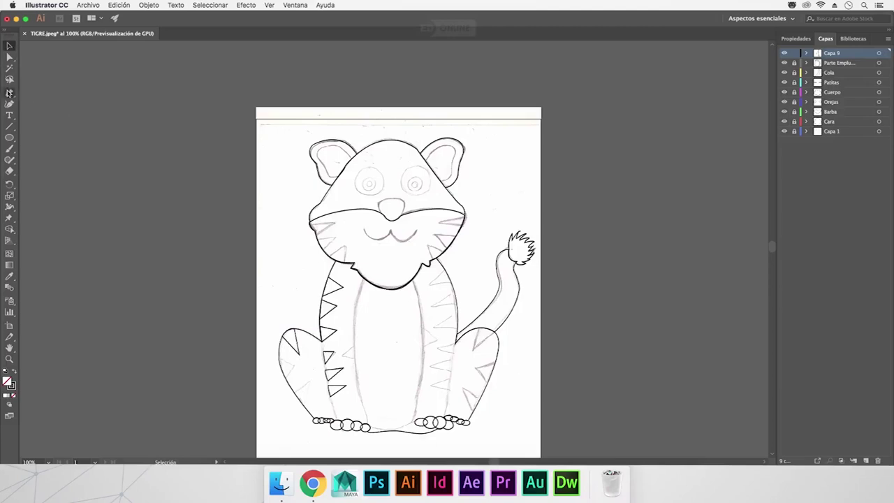
{"action": "left_click", "coordinate": [279, 359]}
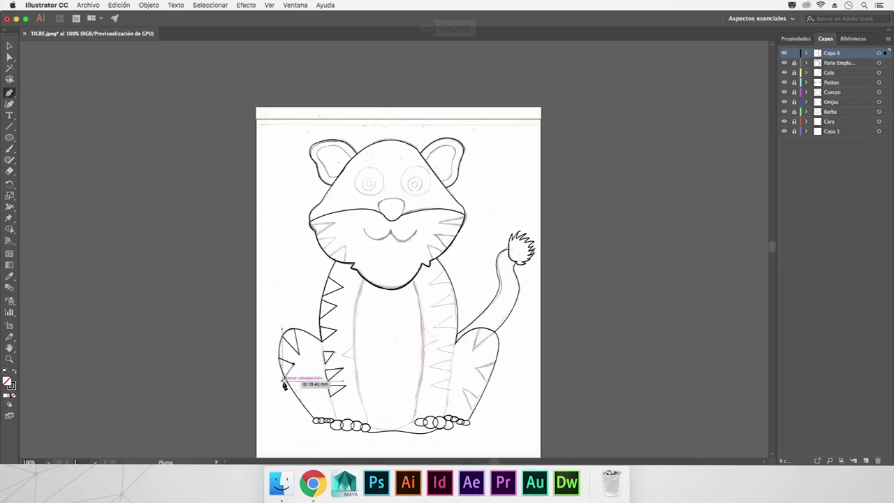
{"action": "left_click", "coordinate": [290, 366]}
{"action": "left_click", "coordinate": [279, 359]}
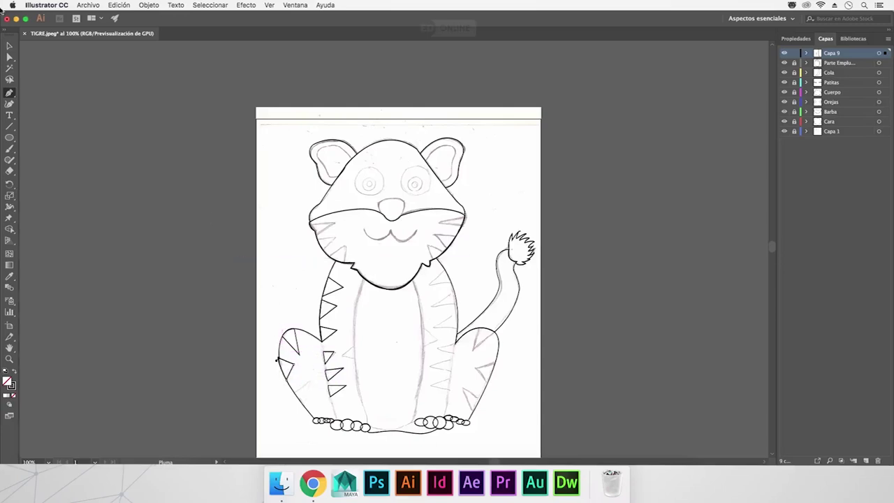
{"action": "left_click", "coordinate": [9, 44]}
Trace another triangular stripe on the lower paw.
{"action": "left_click", "coordinate": [9, 92]}
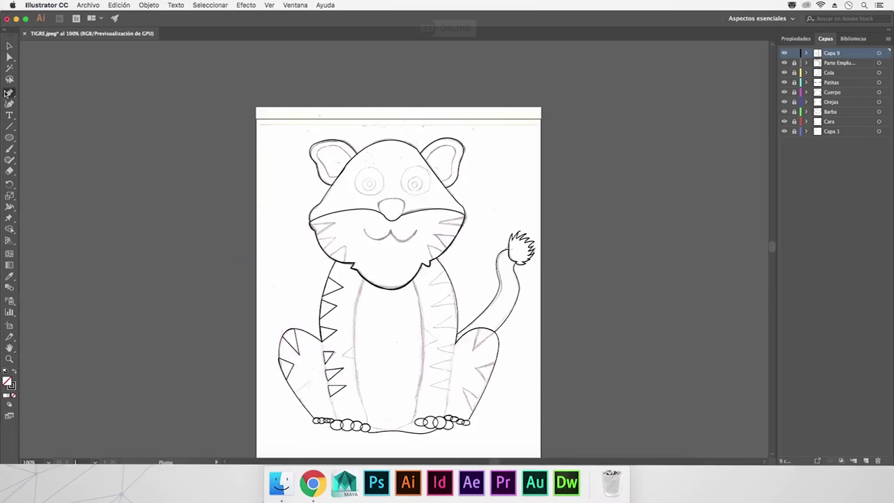
{"action": "left_click", "coordinate": [309, 382]}
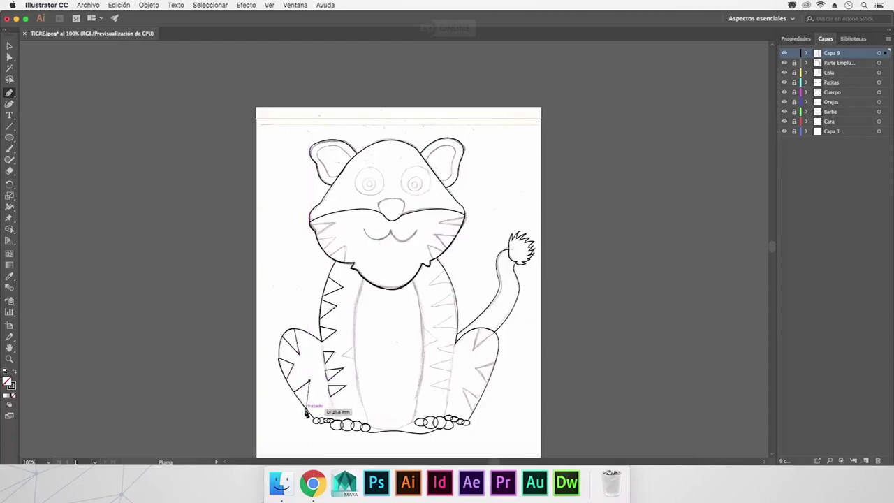
{"action": "left_click", "coordinate": [305, 413]}
{"action": "left_click", "coordinate": [296, 395]}
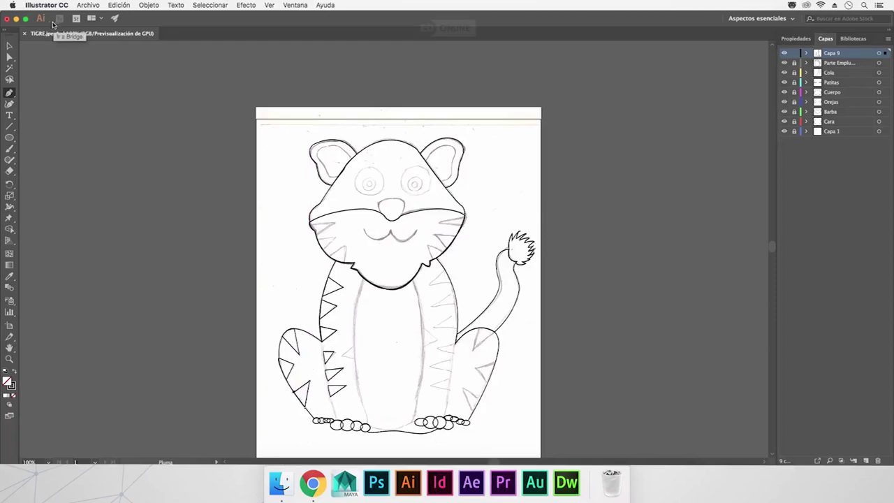
{"action": "left_click", "coordinate": [10, 46]}
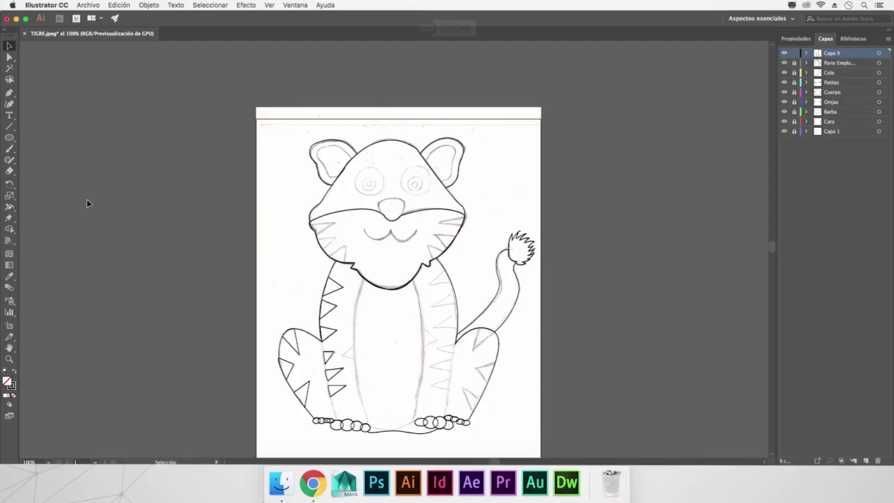
Select the six left-side stripes from shoulder to leg plus the left leg outline together.
{"action": "key", "text": "ctrl+c"}
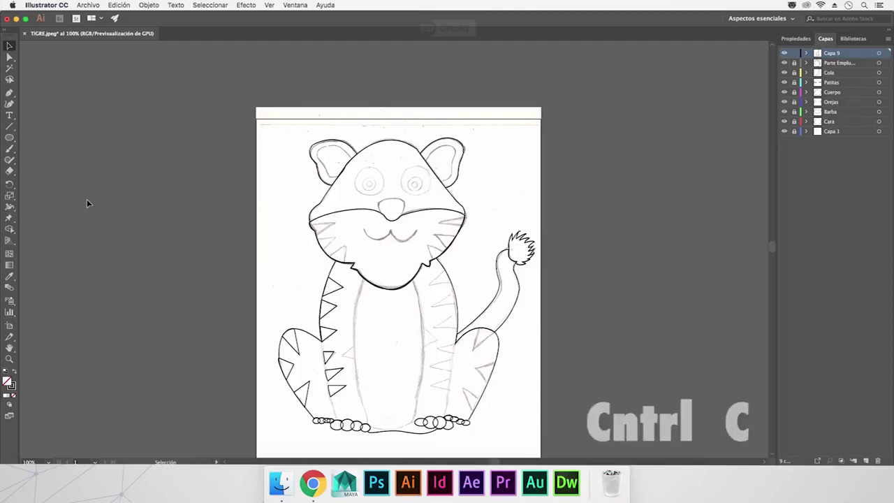
{"action": "key", "text": "a"}
{"action": "key", "text": "ctrl+v"}
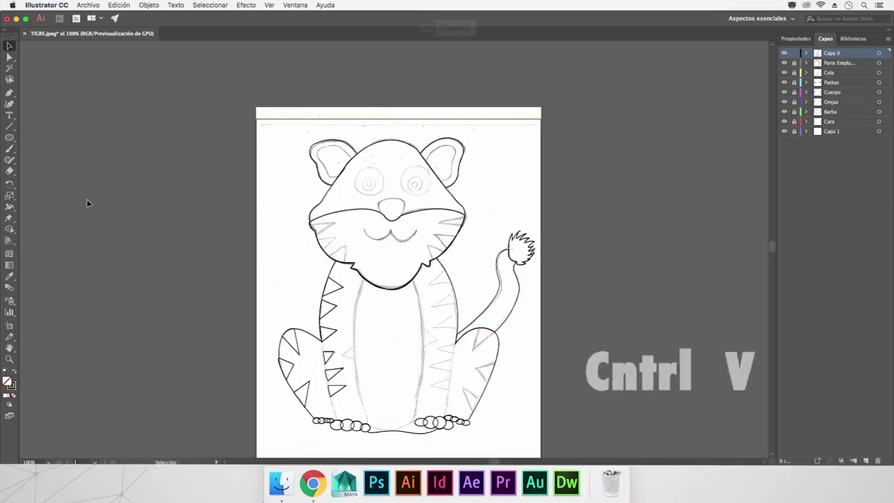
{"action": "key", "text": "ctrl"}
{"action": "left_click", "coordinate": [338, 292]}
{"action": "left_click", "coordinate": [334, 308], "text": "shift"}
{"action": "left_click", "coordinate": [332, 331], "text": "shift"}
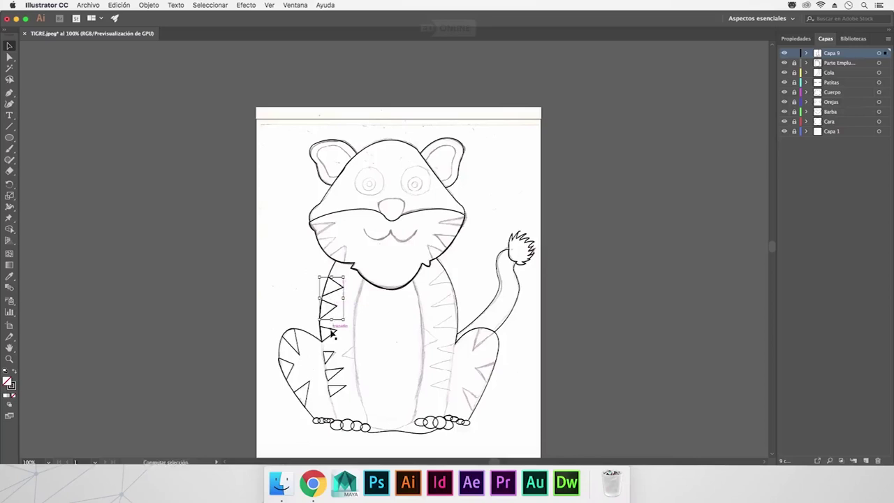
{"action": "left_click", "coordinate": [327, 359], "text": "shift"}
{"action": "left_click", "coordinate": [338, 376], "text": "shift"}
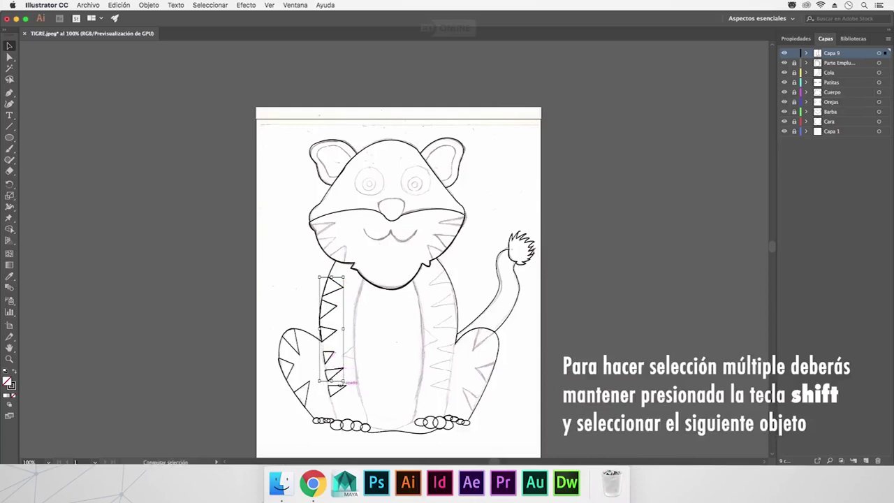
{"action": "left_click", "coordinate": [337, 390], "text": "shift"}
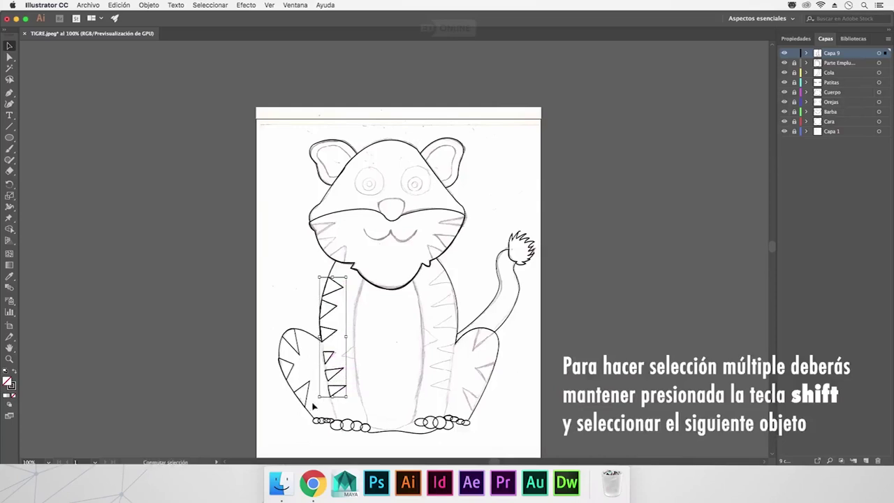
{"action": "left_click", "coordinate": [288, 361], "text": "shift"}
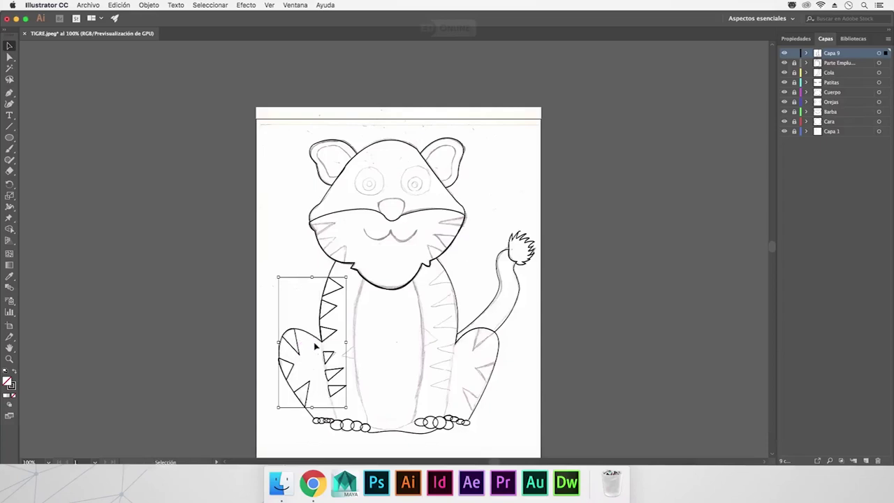
Duplicate the selected stripe set and drag the copy onto the tiger's right leg.
{"action": "key", "text": "a"}
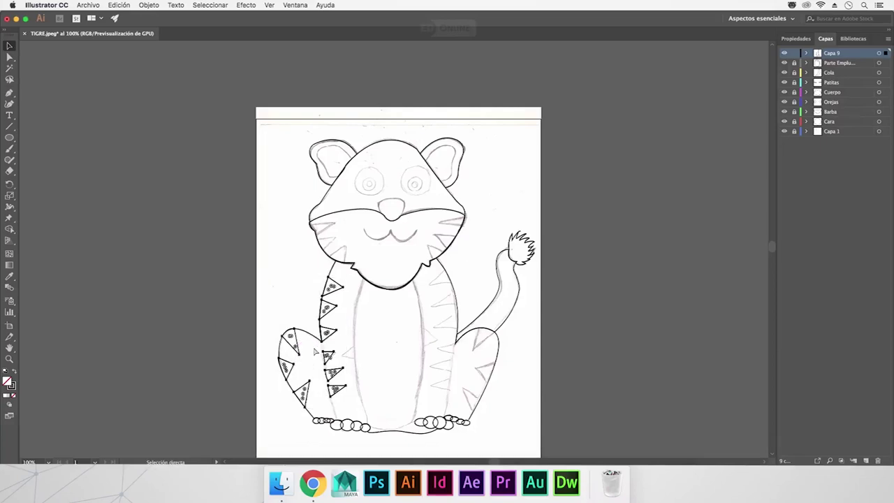
{"action": "key", "text": "ctrl+c"}
{"action": "key", "text": "ctrl+v"}
{"action": "key", "text": "v"}
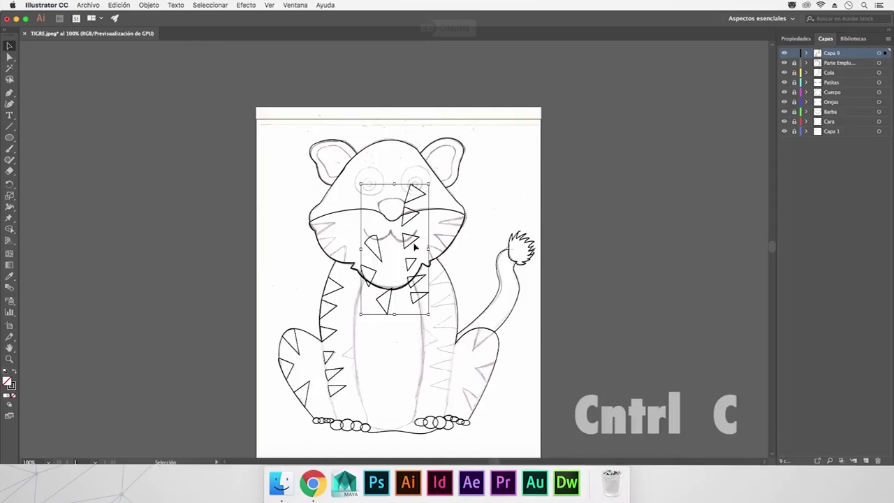
{"action": "left_click_drag", "start_coordinate": [415, 243], "coordinate": [490, 337]}
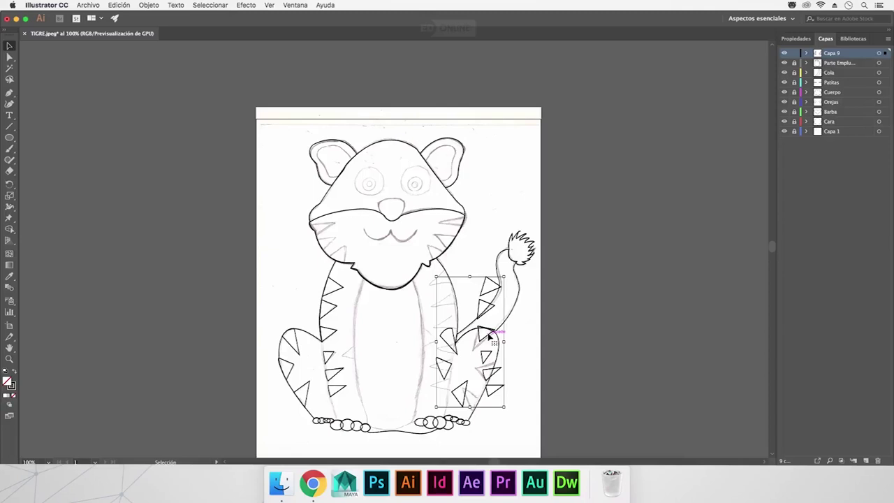
{"action": "key", "text": "ctrl+v"}
Reflect the copied stripe set across the vertical axis via Objeto > Transformar > Reflejo.
{"action": "left_click", "coordinate": [147, 5]}
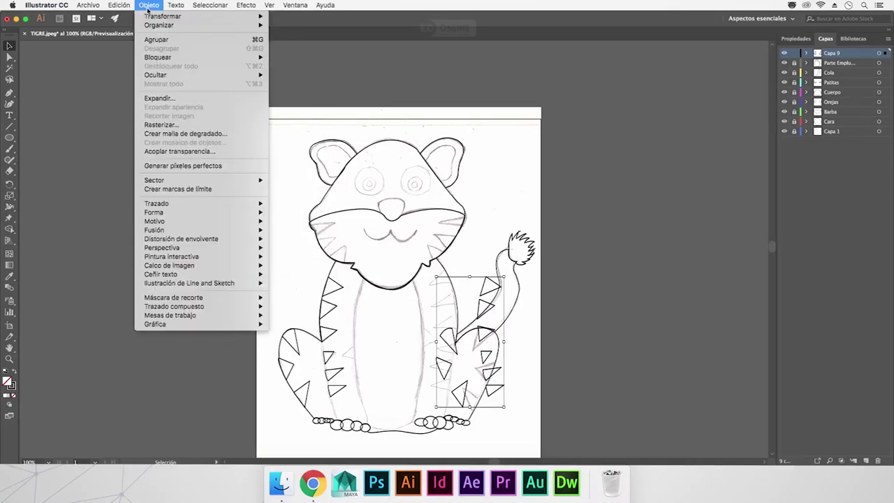
{"action": "mouse_move", "coordinate": [163, 16]}
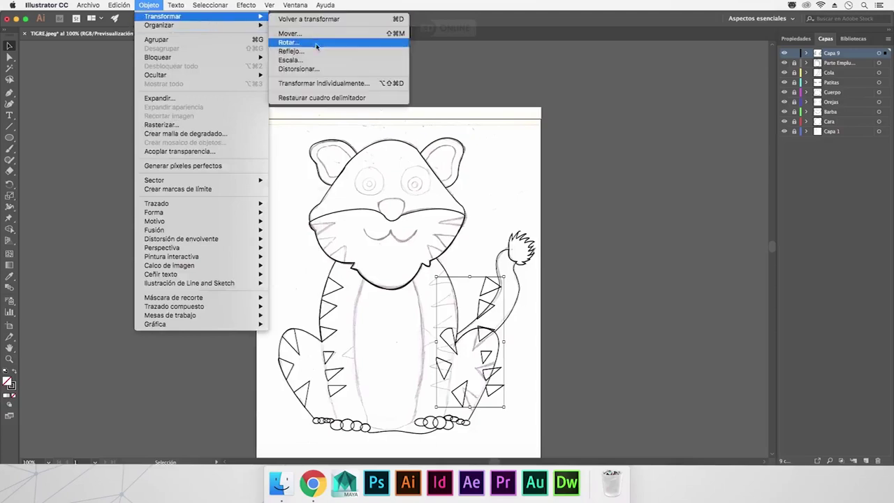
{"action": "left_click", "coordinate": [316, 53]}
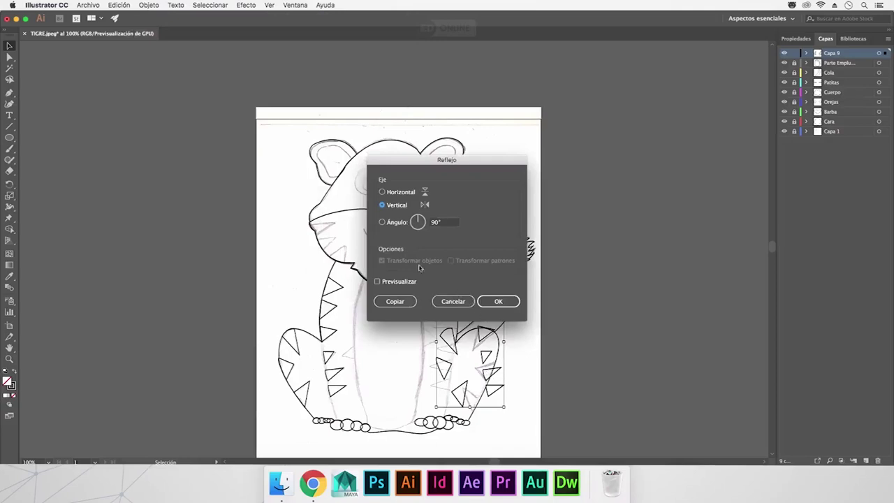
{"action": "left_click", "coordinate": [499, 301]}
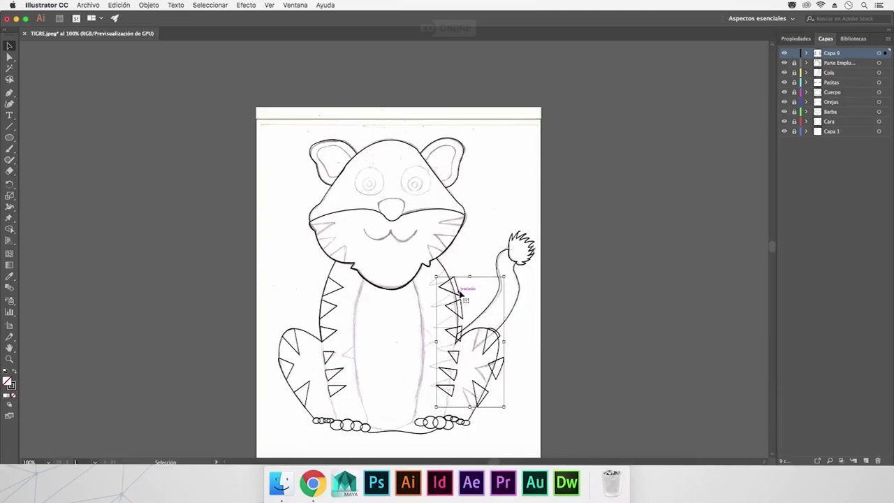
Nudge the mirrored stripes slightly left to fit the right flank, then deselect.
{"action": "left_click_drag", "start_coordinate": [464, 296], "coordinate": [453, 288]}
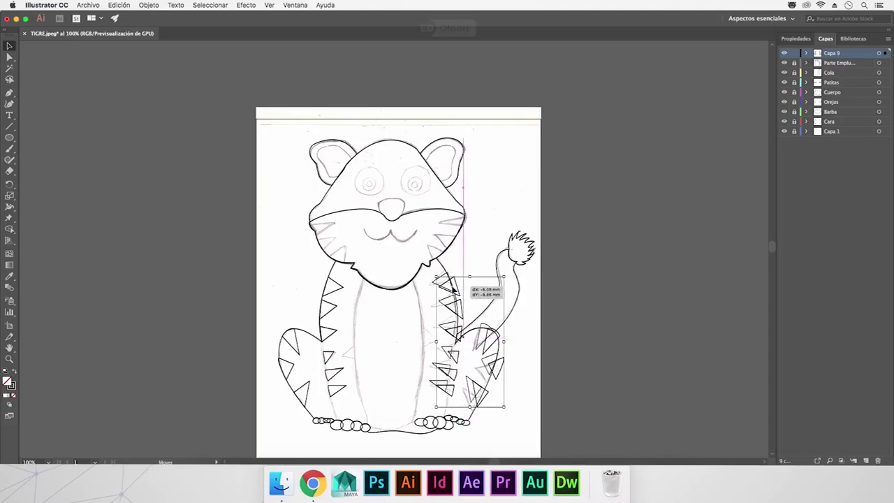
{"action": "left_click", "coordinate": [486, 240]}
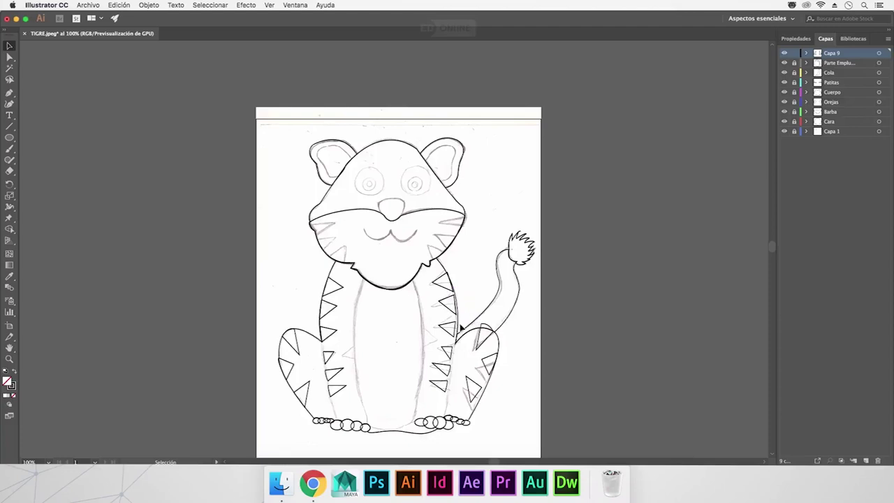
Inspect each right-side body and leg stripe by selecting it and deselecting.
{"action": "left_click", "coordinate": [452, 284]}
{"action": "left_click", "coordinate": [458, 313]}
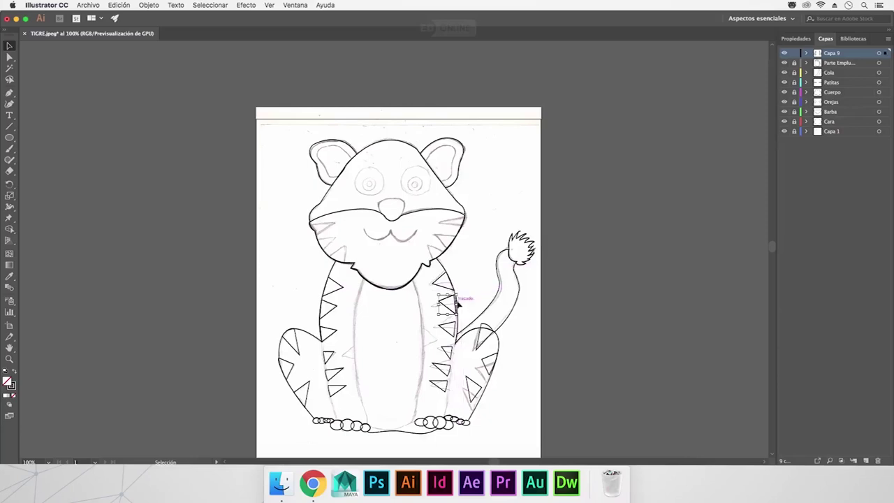
{"action": "left_click", "coordinate": [448, 310]}
{"action": "left_click", "coordinate": [469, 301]}
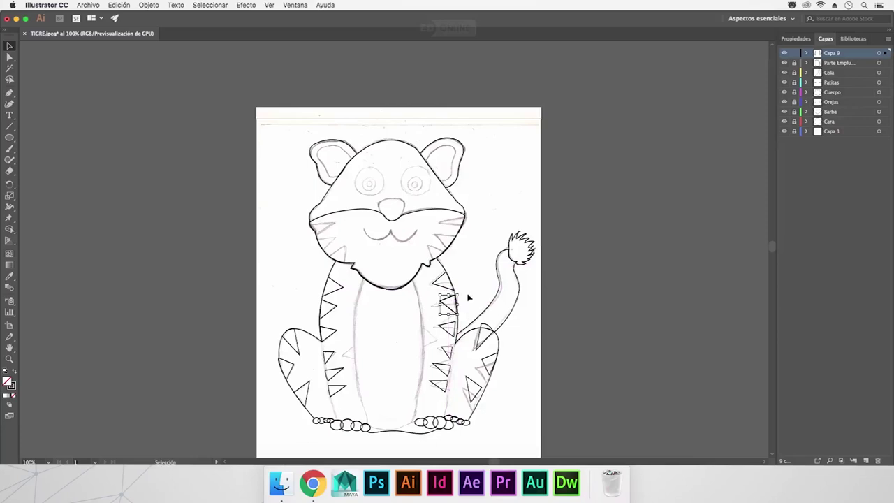
{"action": "left_click", "coordinate": [452, 334]}
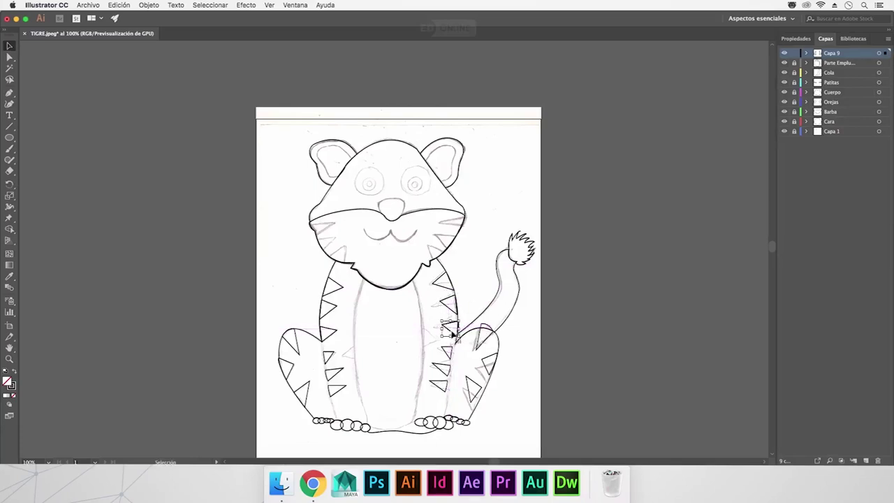
{"action": "left_click", "coordinate": [480, 300]}
{"action": "left_click", "coordinate": [451, 335]}
{"action": "left_click", "coordinate": [475, 304]}
{"action": "left_click", "coordinate": [453, 355]}
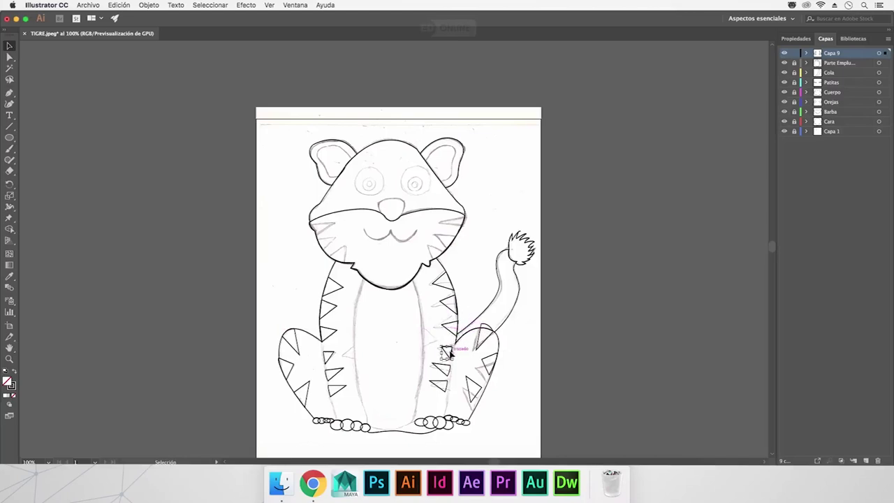
{"action": "left_click", "coordinate": [474, 306]}
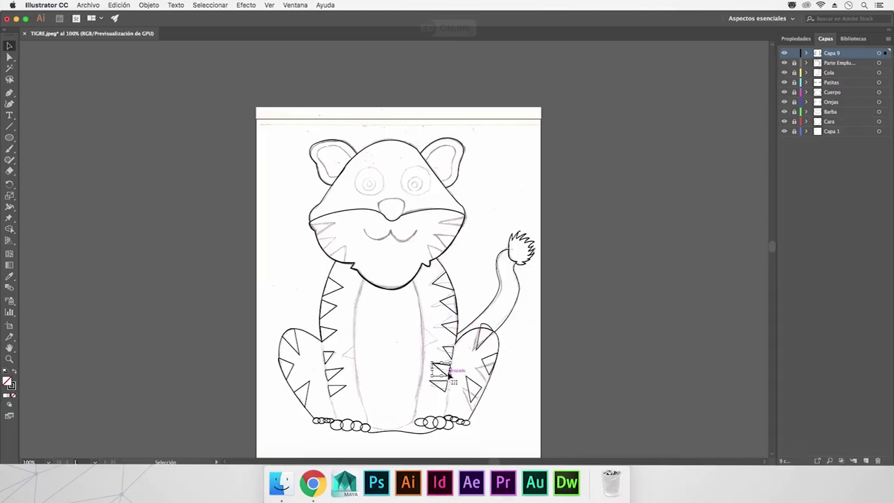
Drag the right-leg stripe triangles onto their matching sketched stripes.
{"action": "left_click", "coordinate": [442, 377]}
{"action": "left_click_drag", "start_coordinate": [442, 381], "coordinate": [442, 396]}
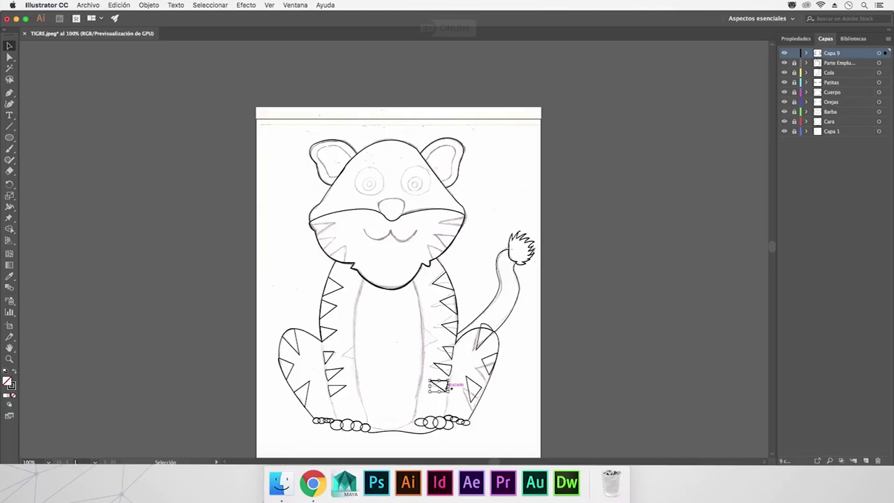
{"action": "left_click", "coordinate": [485, 342]}
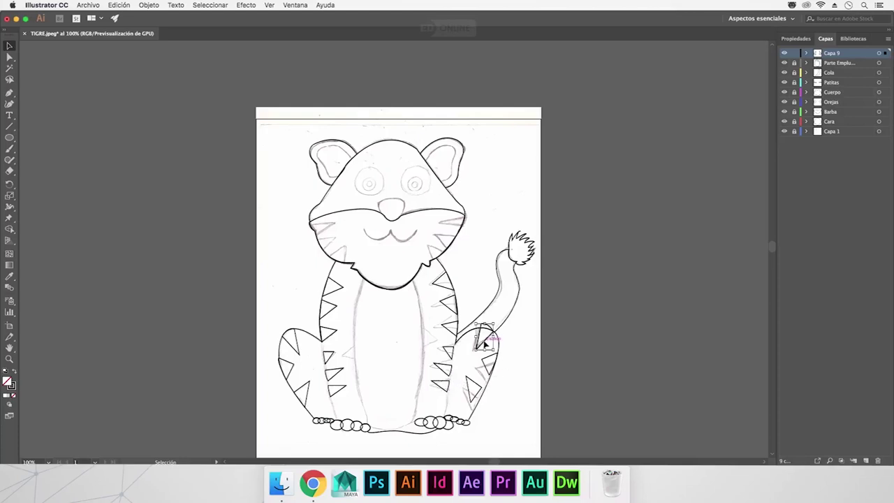
{"action": "left_click_drag", "start_coordinate": [485, 343], "coordinate": [484, 324]}
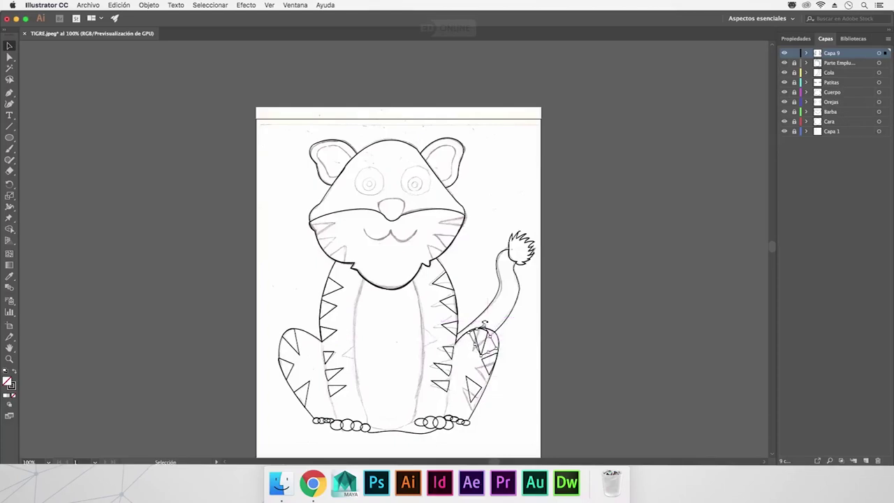
{"action": "left_click", "coordinate": [508, 369]}
{"action": "mouse_move", "coordinate": [494, 376]}
{"action": "left_mouse_down"}
{"action": "mouse_move", "coordinate": [478, 397]}
{"action": "mouse_move", "coordinate": [483, 402]}
{"action": "left_mouse_up"}
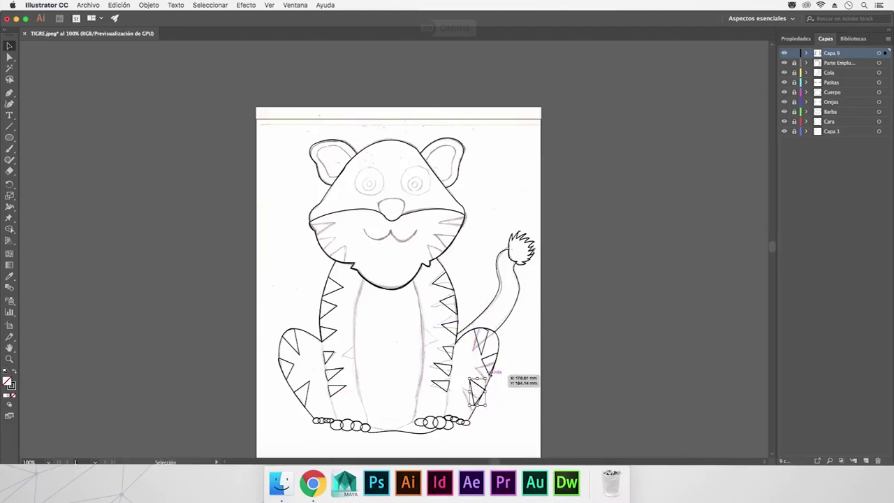
{"action": "left_click", "coordinate": [498, 372]}
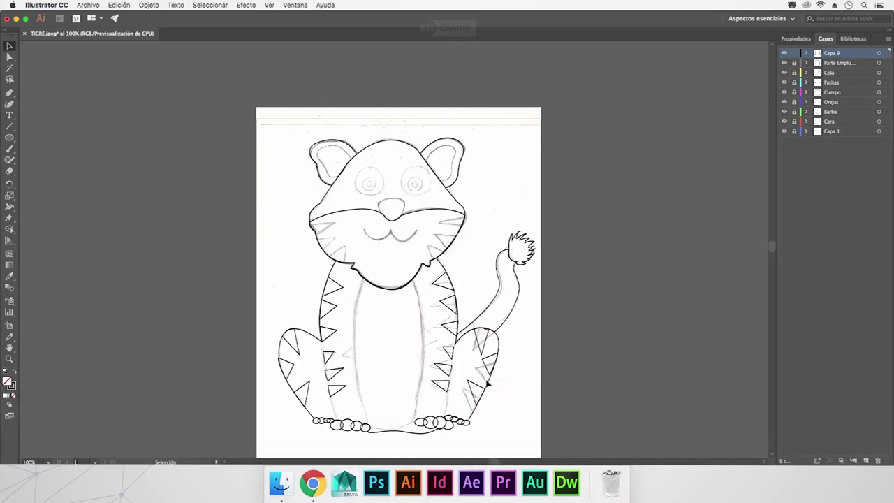
{"action": "left_click", "coordinate": [489, 376]}
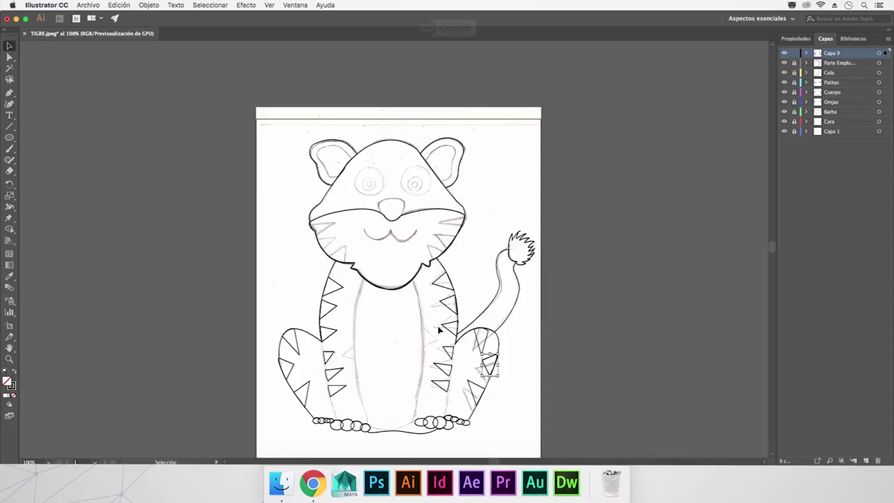
Draw a triangular stripe on the belly's left edge.
{"action": "left_click", "coordinate": [9, 93]}
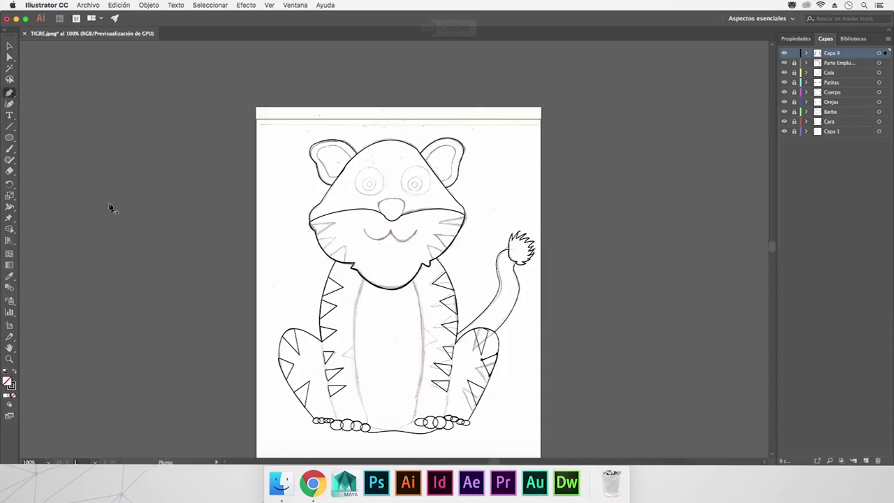
{"action": "left_click_drag", "start_coordinate": [349, 352], "coordinate": [345, 359]}
{"action": "left_click", "coordinate": [341, 355]}
{"action": "left_click", "coordinate": [354, 360]}
{"action": "left_click", "coordinate": [10, 46]}
Draw a closed triangular stripe on the belly's right edge and deselect it.
{"action": "left_click", "coordinate": [9, 94]}
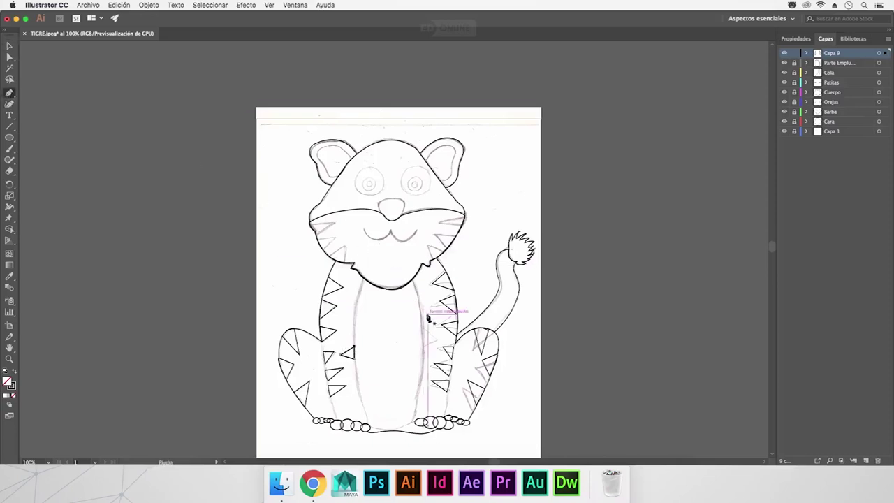
{"action": "left_click", "coordinate": [424, 328]}
{"action": "left_click", "coordinate": [439, 342]}
{"action": "left_click", "coordinate": [424, 353]}
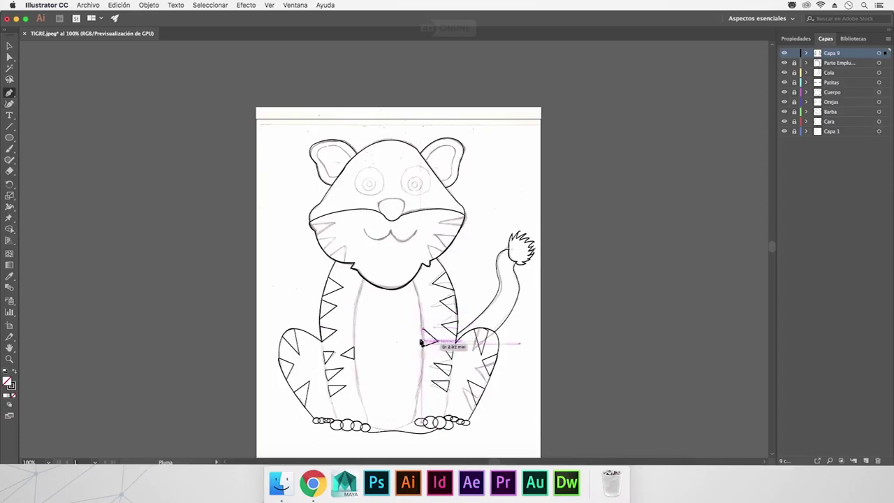
{"action": "left_click", "coordinate": [423, 327]}
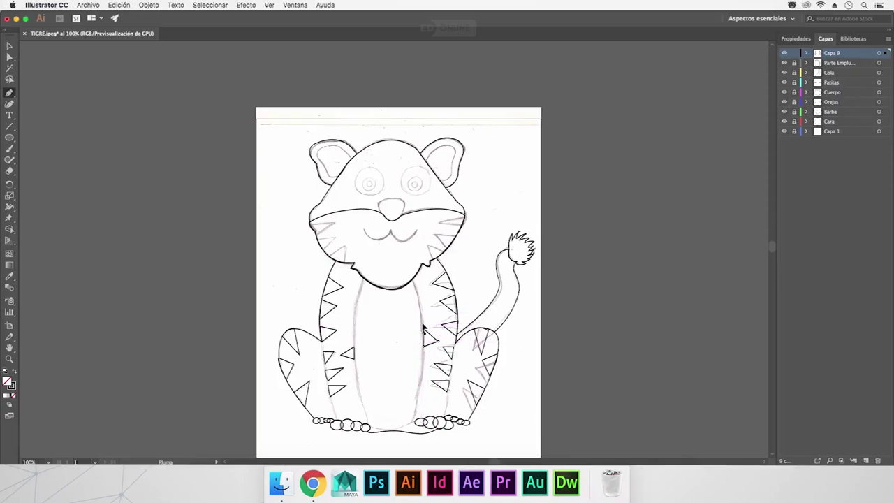
{"action": "left_click", "coordinate": [9, 46]}
{"action": "left_click", "coordinate": [120, 168]}
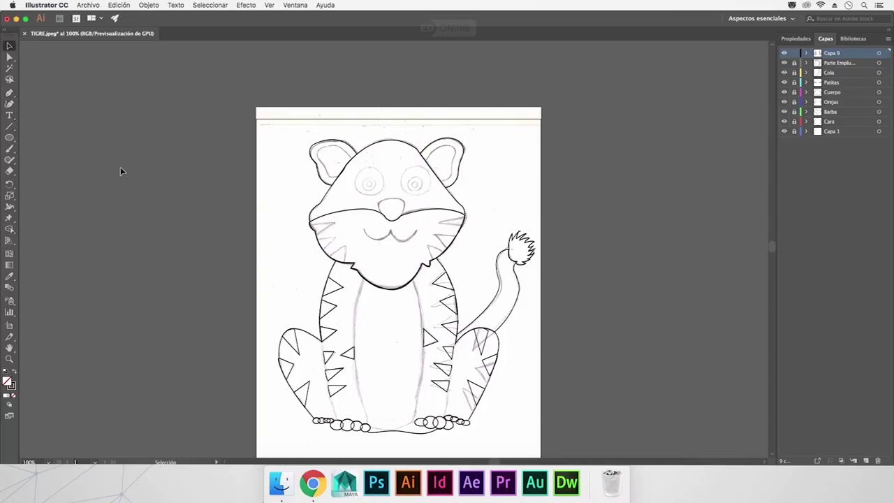
Discard stray pen lines and start a new path below the tiger's chin.
{"action": "left_click", "coordinate": [9, 92]}
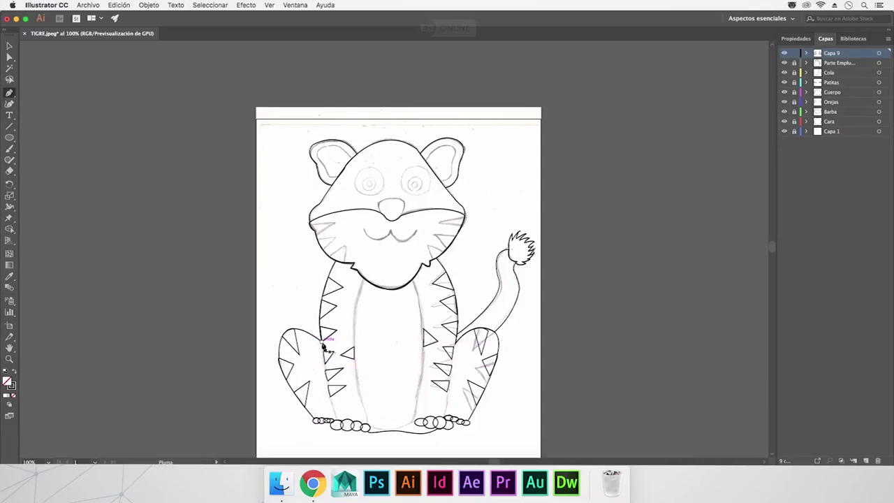
{"action": "left_click_drag", "start_coordinate": [334, 424], "coordinate": [339, 422]}
{"action": "mouse_move", "coordinate": [329, 402]}
{"action": "left_mouse_down"}
{"action": "mouse_move", "coordinate": [269, 238]}
{"action": "mouse_move", "coordinate": [26, 162]}
{"action": "left_mouse_up"}
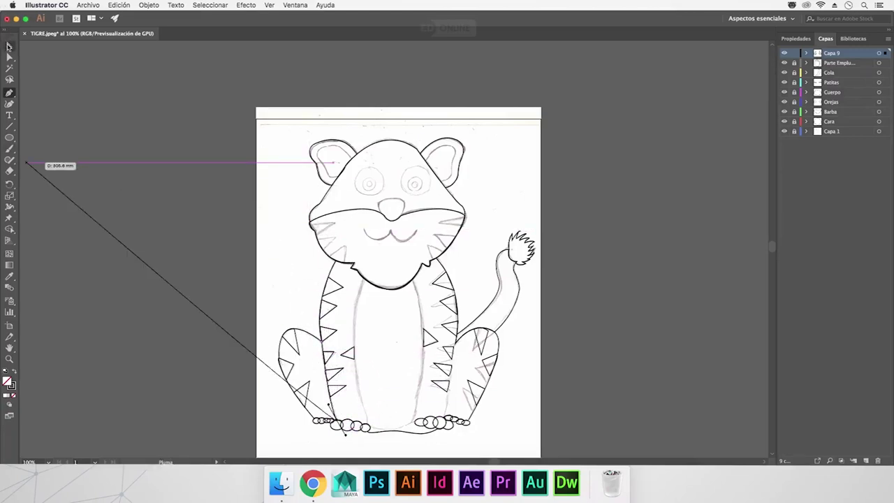
{"action": "left_click", "coordinate": [9, 47]}
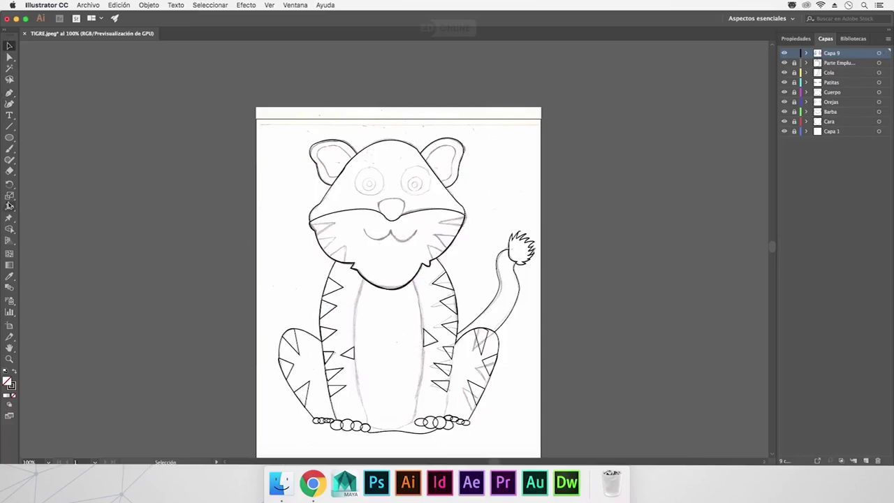
{"action": "left_click", "coordinate": [9, 92]}
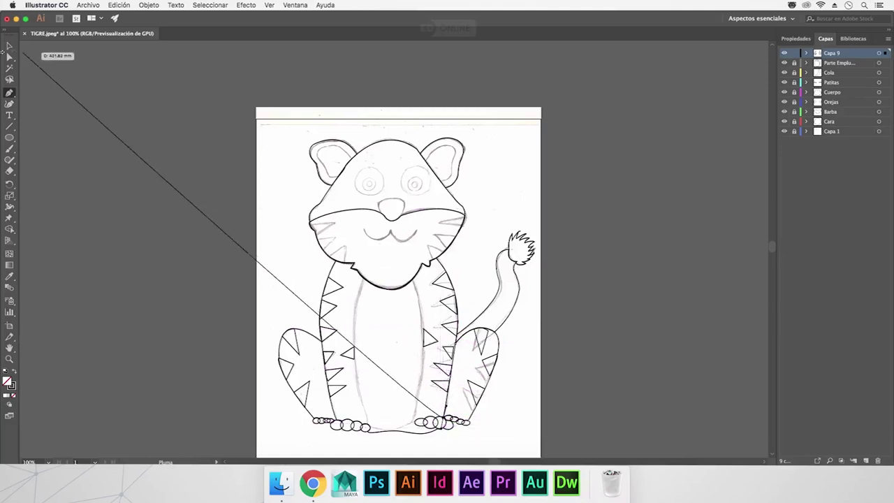
{"action": "left_click", "coordinate": [9, 45]}
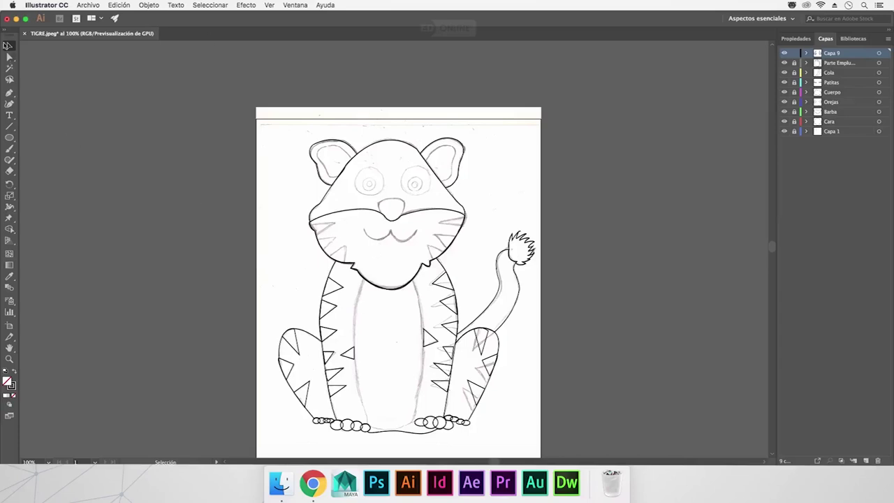
{"action": "left_click", "coordinate": [9, 93]}
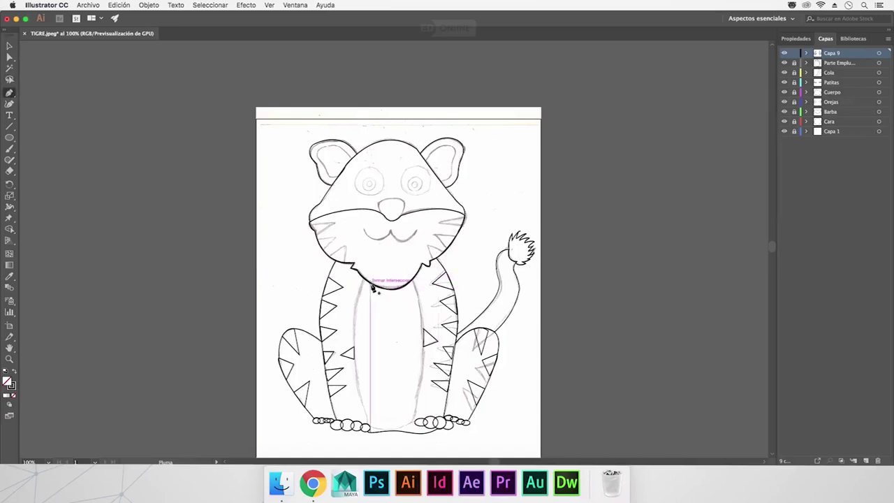
Trace the belly as one curved path with sharp corners, then deselect it.
{"action": "left_click", "coordinate": [365, 283]}
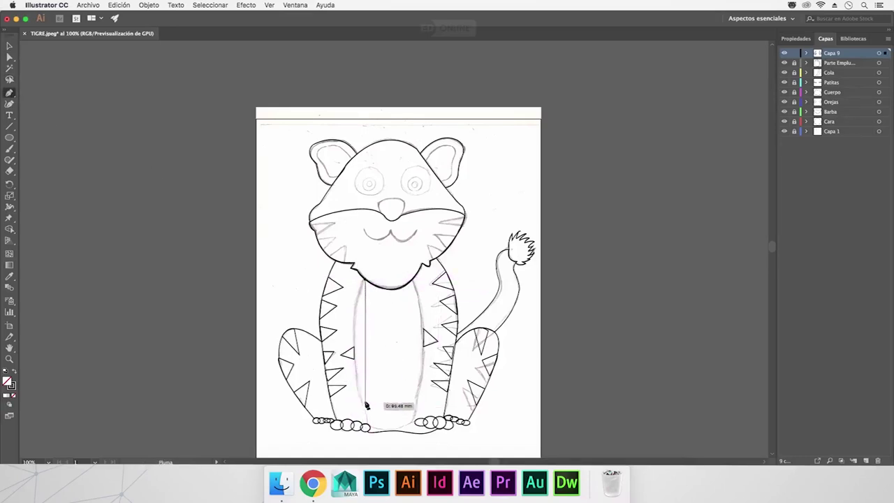
{"action": "mouse_move", "coordinate": [360, 400]}
{"action": "left_mouse_down"}
{"action": "mouse_move", "coordinate": [379, 456]}
{"action": "mouse_move", "coordinate": [378, 418]}
{"action": "left_mouse_up"}
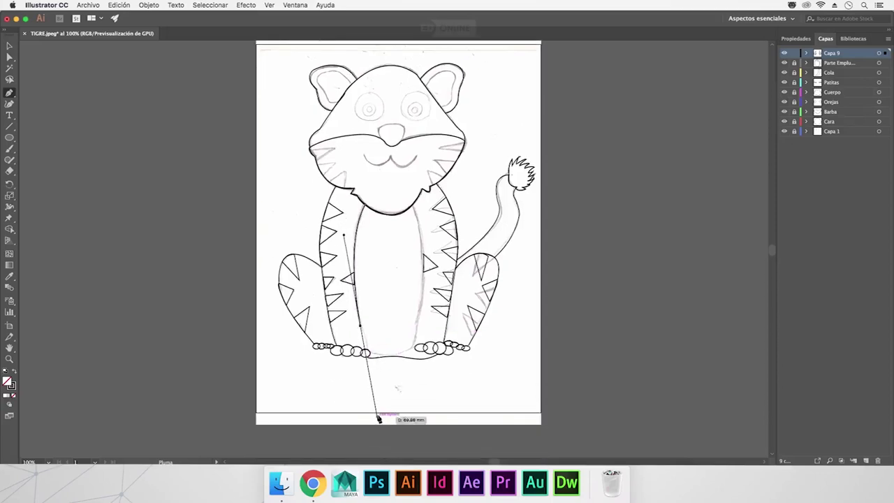
{"action": "left_click", "coordinate": [362, 327]}
{"action": "left_click", "coordinate": [370, 355]}
{"action": "left_click", "coordinate": [370, 355]}
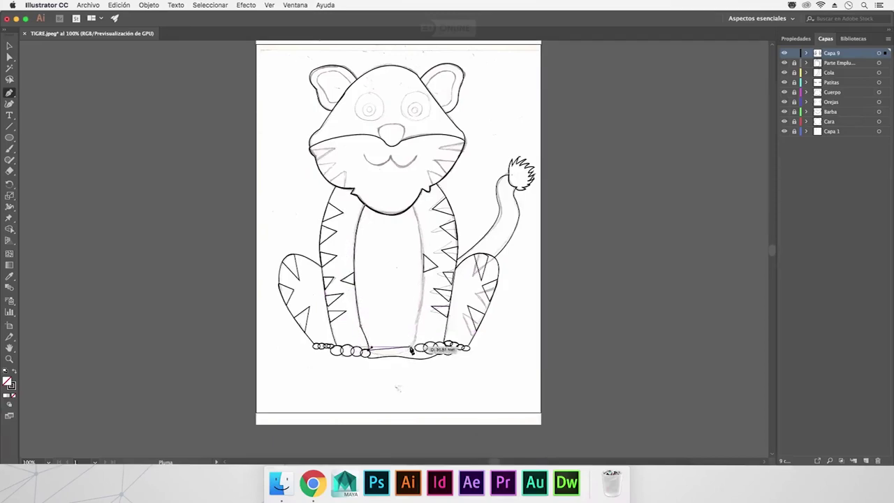
{"action": "left_click_drag", "start_coordinate": [413, 347], "coordinate": [435, 336]}
{"action": "left_click", "coordinate": [412, 348]}
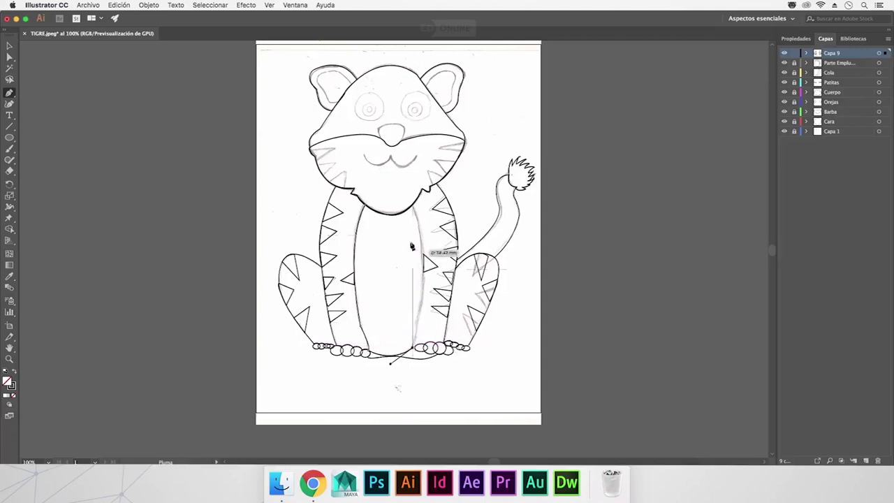
{"action": "left_click_drag", "start_coordinate": [412, 206], "coordinate": [386, 164]}
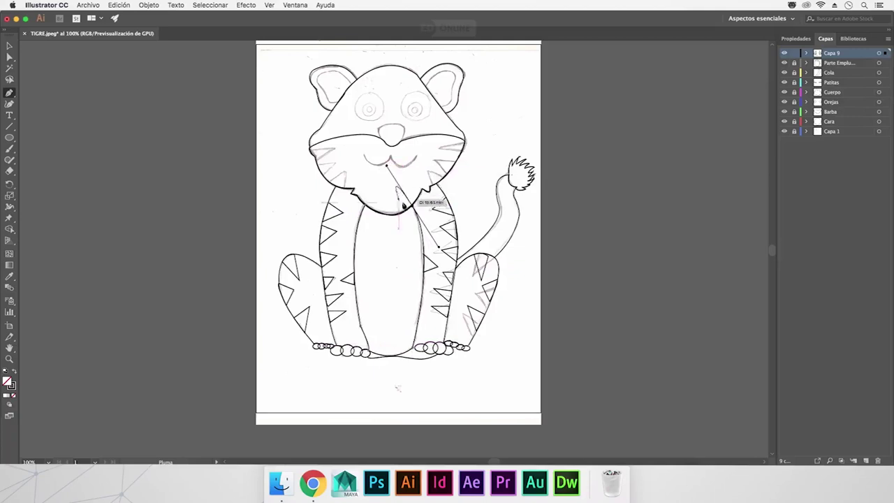
{"action": "left_click", "coordinate": [413, 208]}
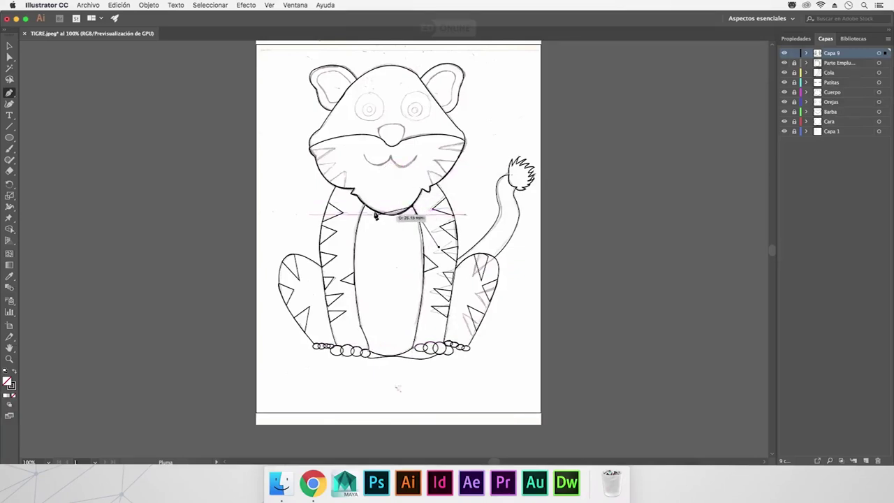
{"action": "left_click_drag", "start_coordinate": [366, 208], "coordinate": [340, 187]}
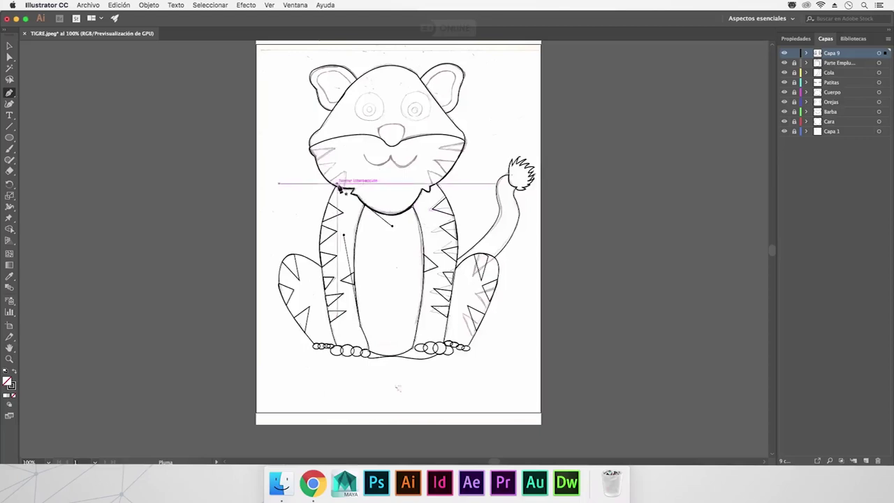
{"action": "left_click", "coordinate": [9, 45]}
{"action": "left_click", "coordinate": [122, 189]}
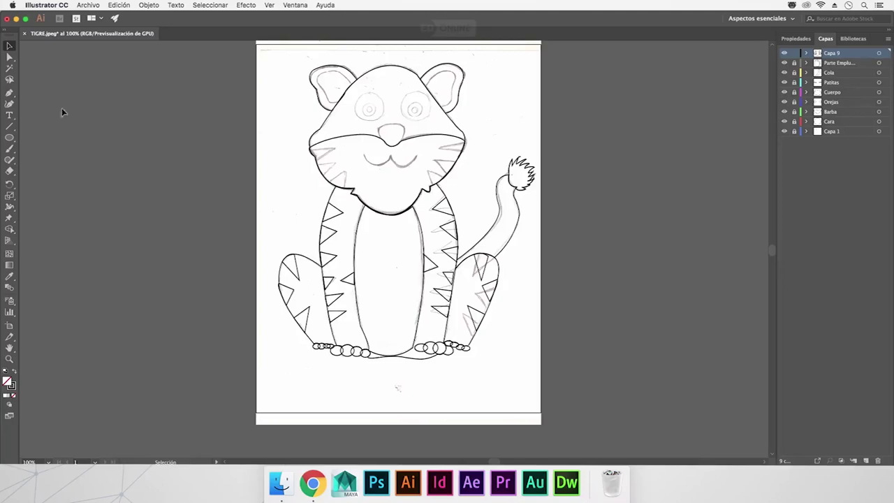
Trace the first triangular whisker stripe on the tiger's left cheek.
{"action": "left_click", "coordinate": [10, 93]}
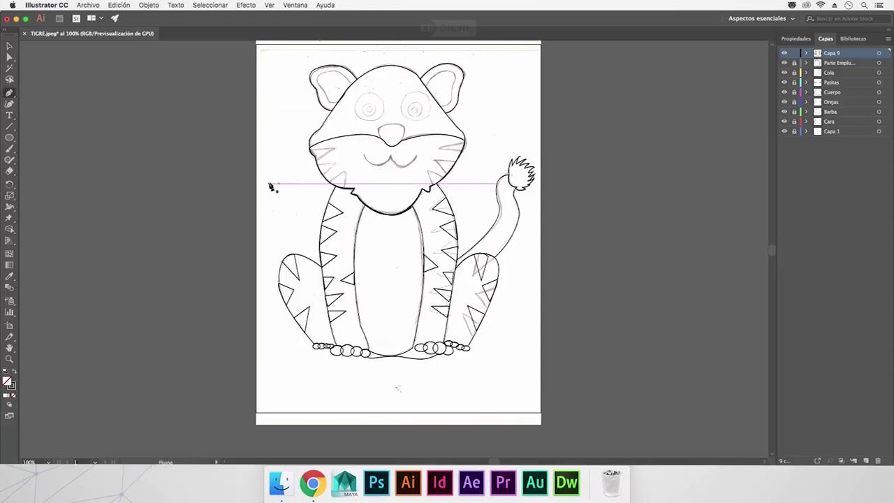
{"action": "left_click", "coordinate": [311, 150]}
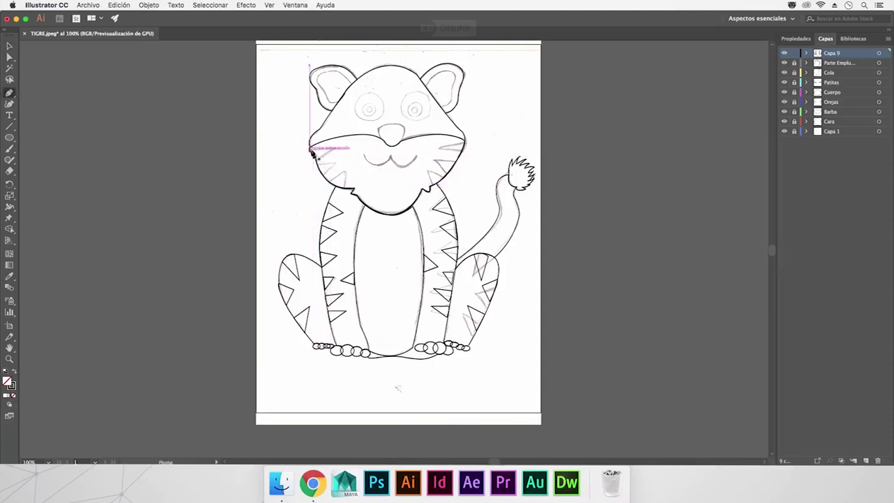
{"action": "left_click", "coordinate": [334, 148]}
{"action": "left_click", "coordinate": [319, 160]}
{"action": "left_click", "coordinate": [312, 151]}
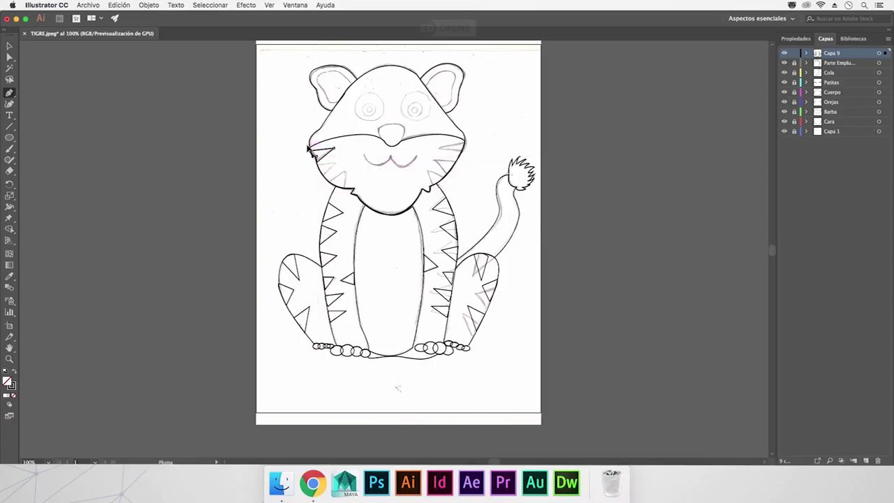
{"action": "left_click", "coordinate": [307, 148]}
{"action": "left_click", "coordinate": [8, 46]}
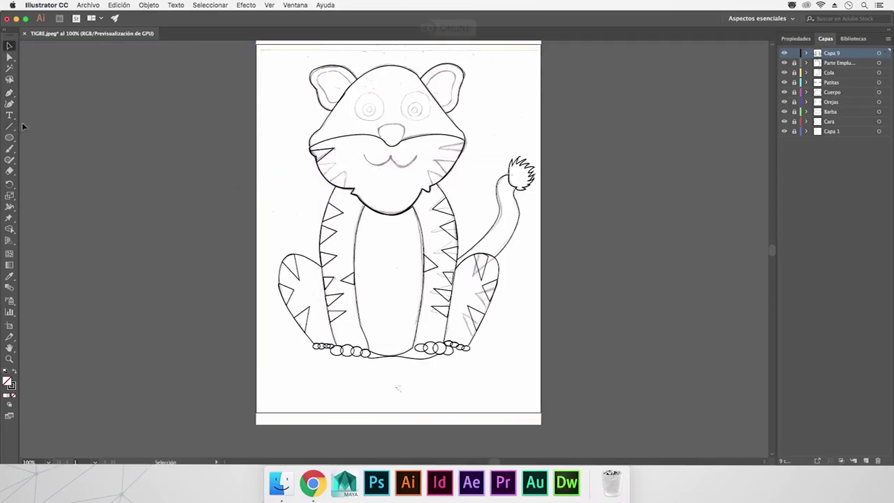
Trace two more closed stripe shapes lower on the left cheek.
{"action": "left_click", "coordinate": [8, 93]}
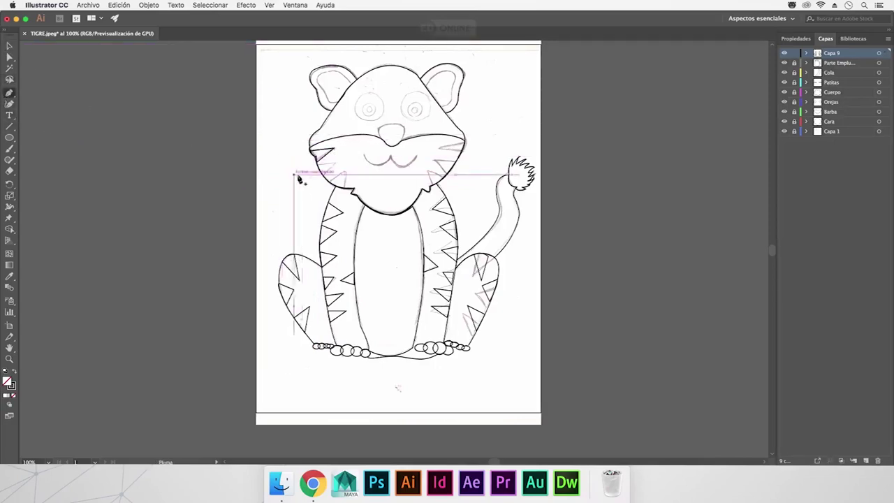
{"action": "left_click", "coordinate": [318, 168]}
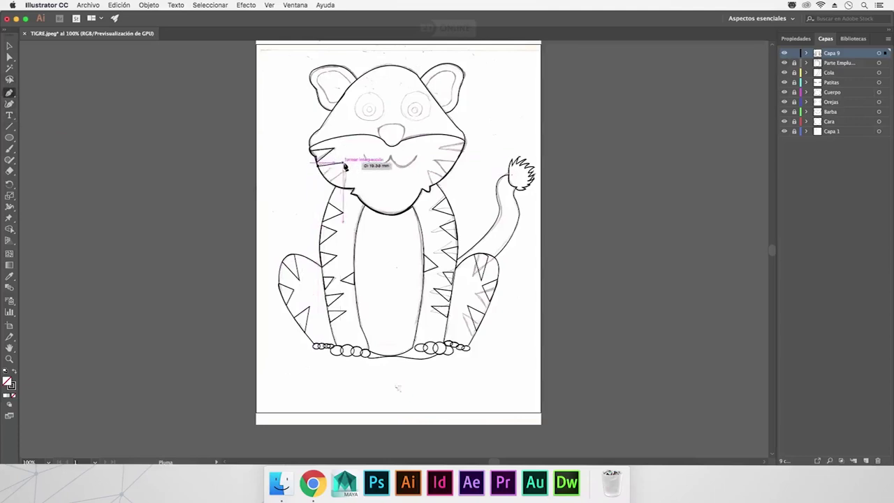
{"action": "left_click", "coordinate": [322, 174]}
{"action": "left_click", "coordinate": [337, 163]}
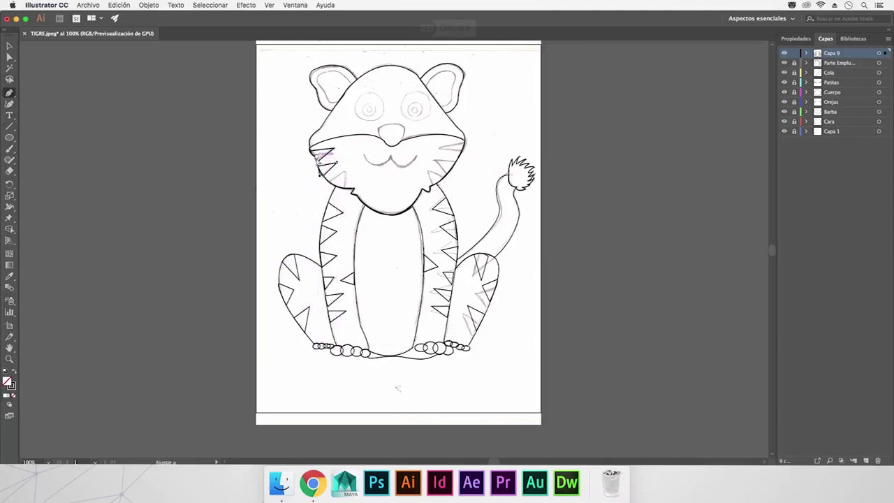
{"action": "left_click", "coordinate": [316, 160]}
{"action": "left_click", "coordinate": [9, 46]}
{"action": "left_click", "coordinate": [9, 92]}
{"action": "left_click", "coordinate": [329, 183]}
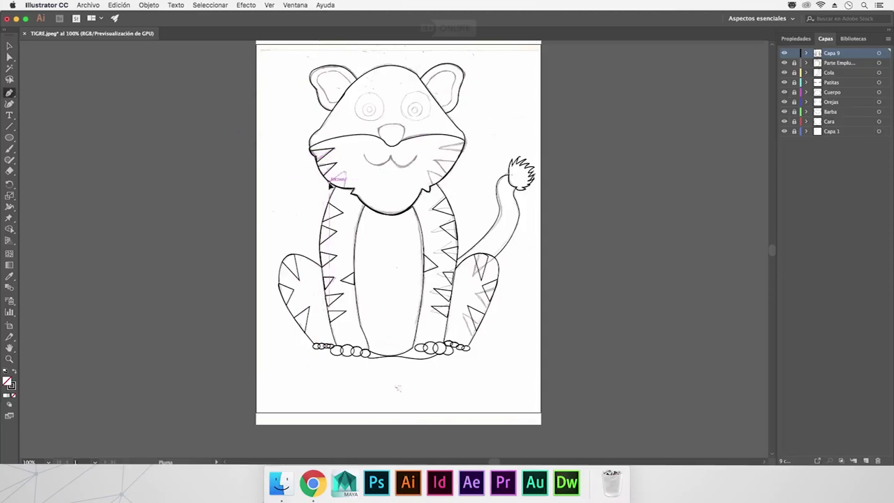
{"action": "left_click", "coordinate": [345, 171]}
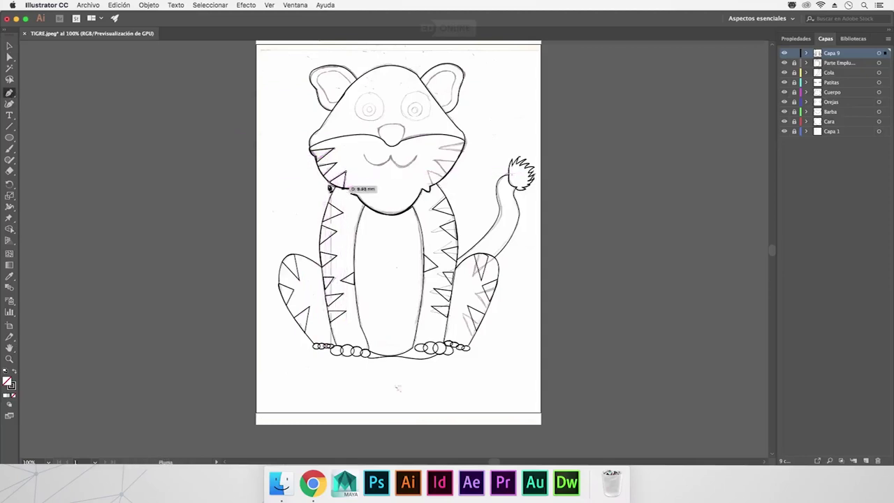
{"action": "left_click", "coordinate": [328, 182]}
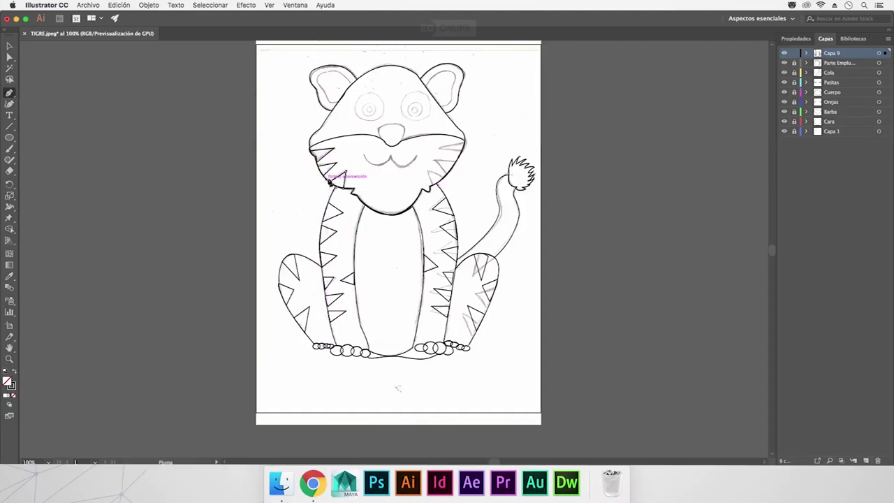
{"action": "left_click", "coordinate": [9, 46]}
Trace the upper and lower stripes on the tiger's right cheek.
{"action": "left_click", "coordinate": [9, 94]}
{"action": "left_click", "coordinate": [464, 144]}
{"action": "left_click", "coordinate": [440, 152]}
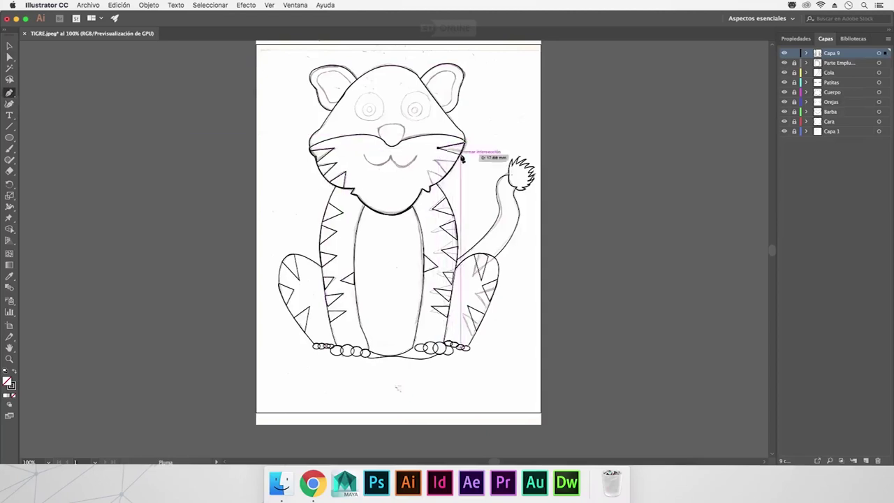
{"action": "left_click", "coordinate": [463, 152]}
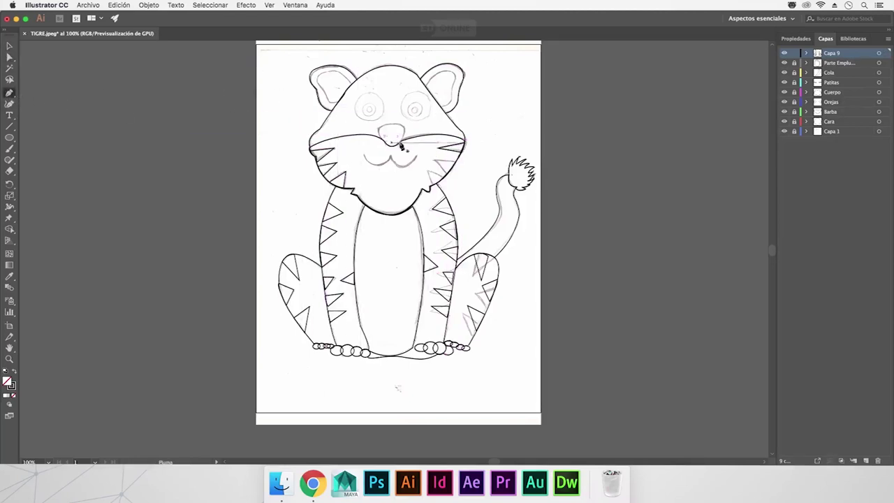
{"action": "left_click", "coordinate": [455, 167]}
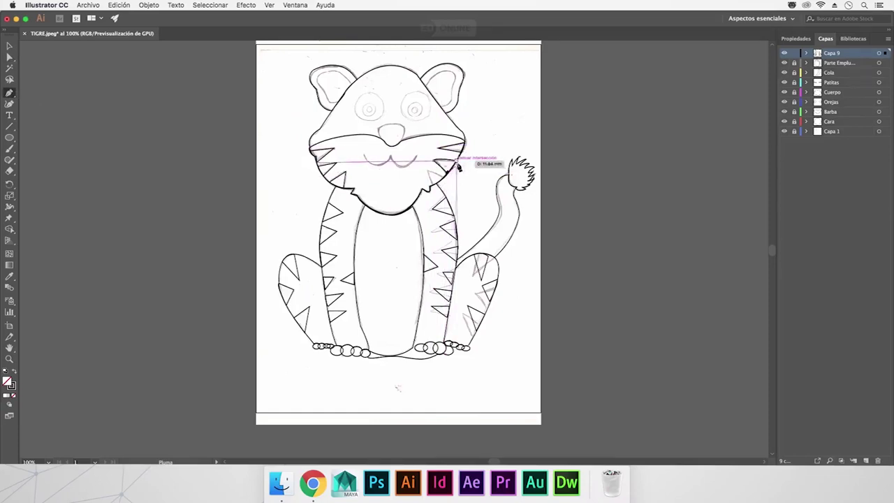
{"action": "left_click", "coordinate": [9, 47]}
{"action": "left_click", "coordinate": [9, 92]}
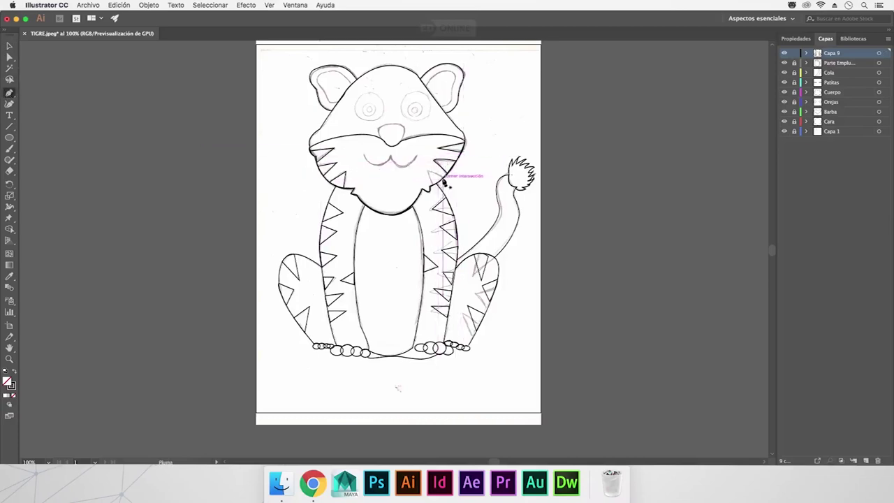
{"action": "left_click", "coordinate": [447, 170]}
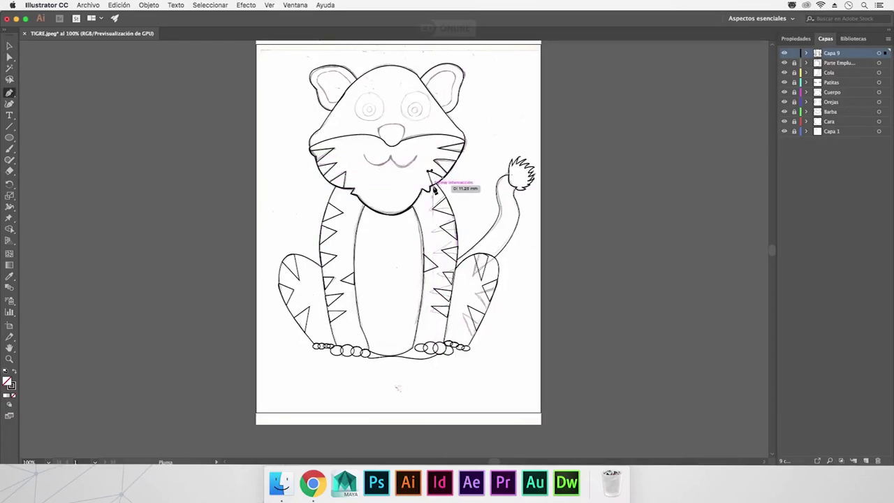
{"action": "left_click", "coordinate": [434, 189]}
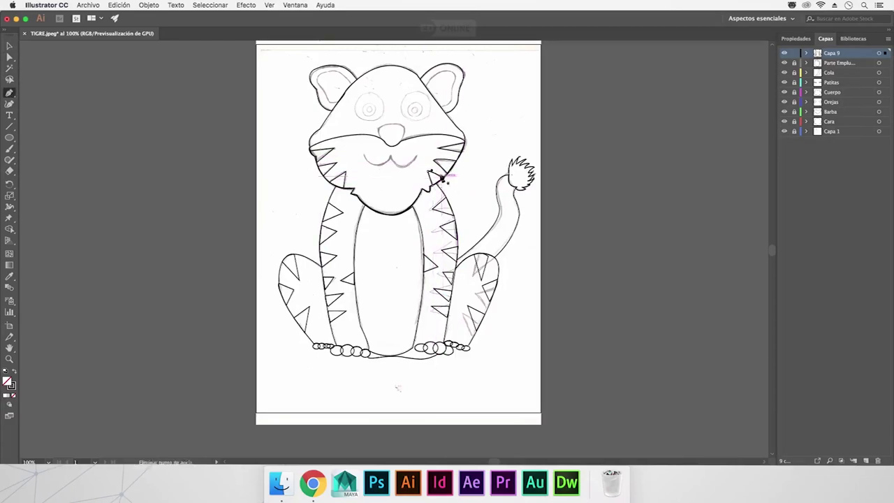
{"action": "left_click", "coordinate": [9, 46]}
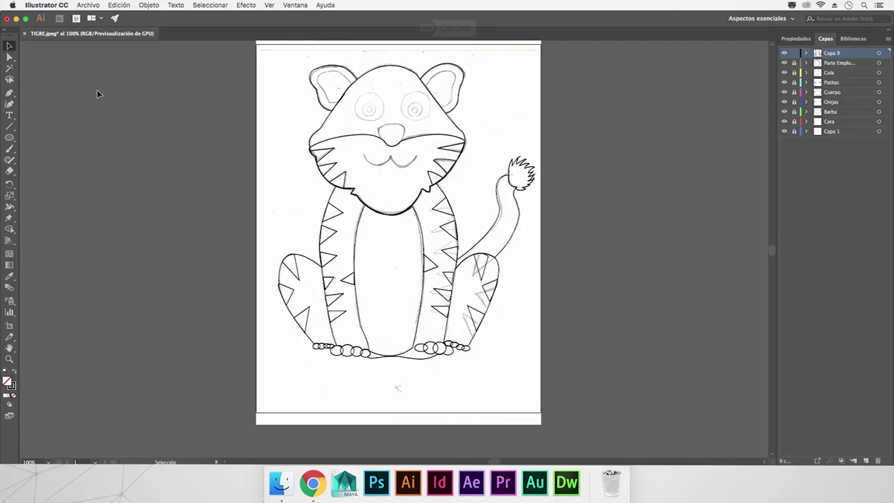
Draw the smiling mouth as two curves meeting at a sharp middle point.
{"action": "left_click", "coordinate": [8, 94]}
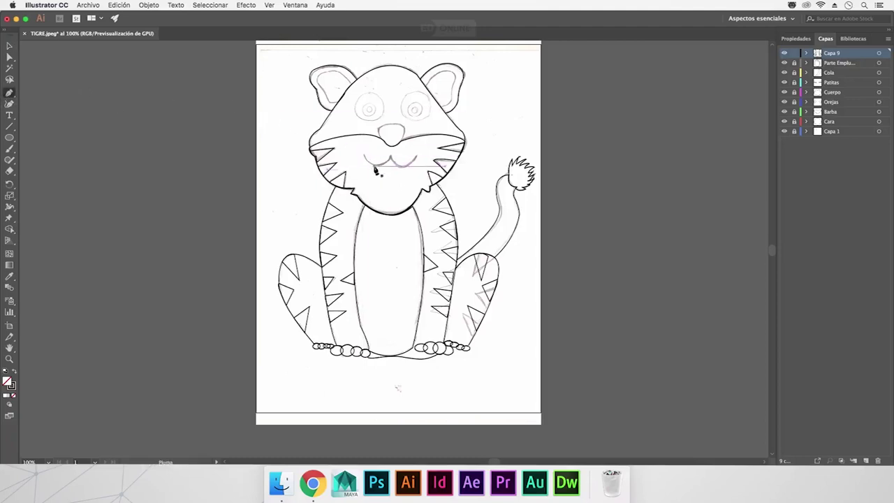
{"action": "left_click", "coordinate": [363, 156]}
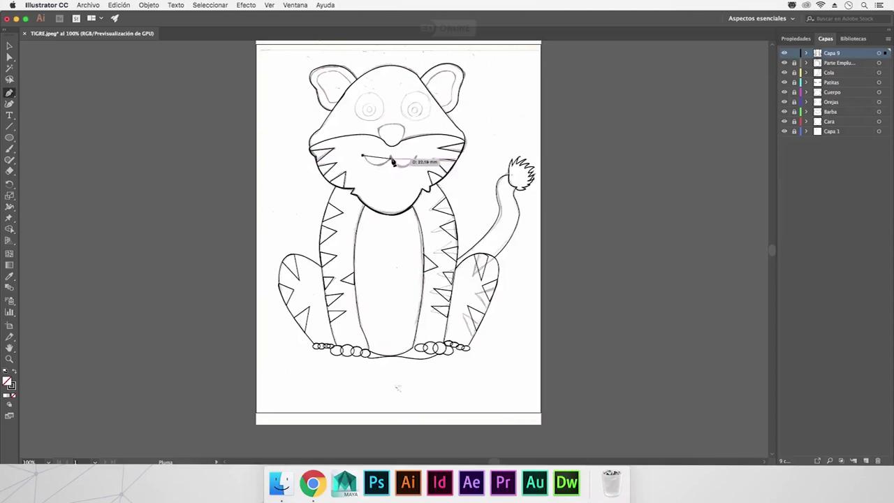
{"action": "left_click_drag", "start_coordinate": [389, 159], "coordinate": [408, 140]}
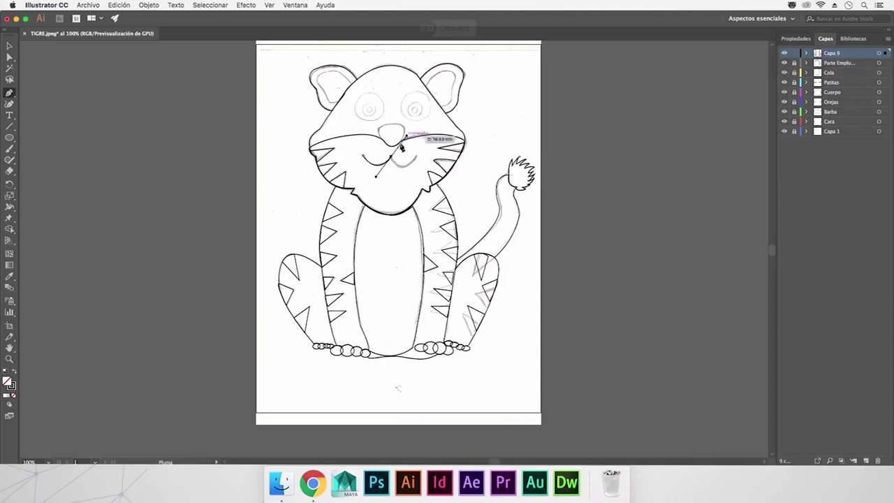
{"action": "left_click", "coordinate": [391, 158]}
{"action": "left_click_drag", "start_coordinate": [415, 156], "coordinate": [427, 137]}
{"action": "left_click", "coordinate": [415, 156]}
{"action": "left_click", "coordinate": [9, 46]}
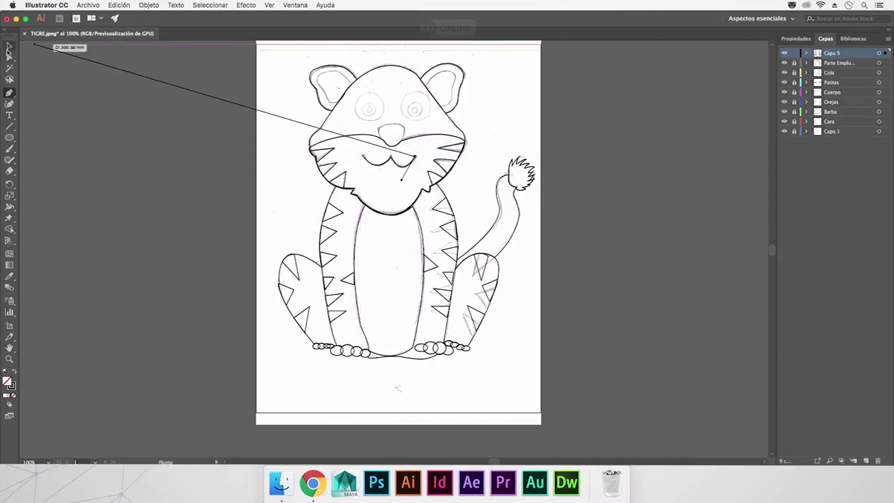
{"action": "left_click", "coordinate": [121, 118]}
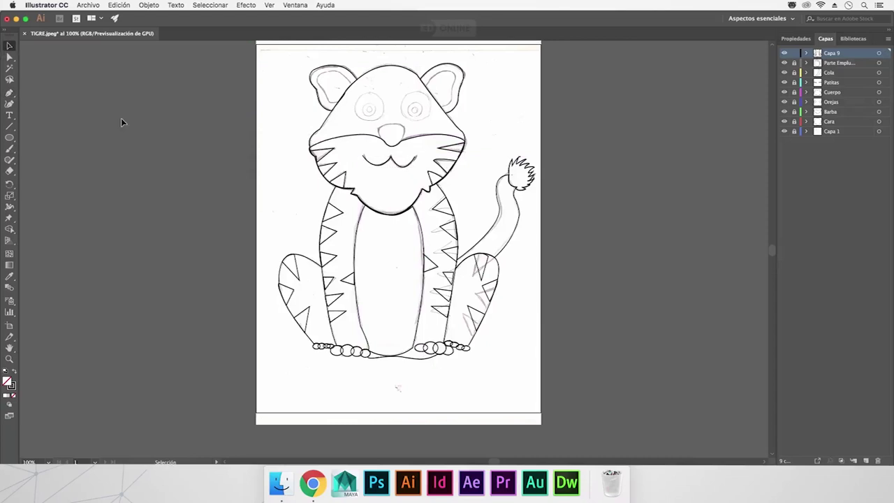
Trace the nose as a rounded curved outline, then deselect it.
{"action": "left_click", "coordinate": [10, 95]}
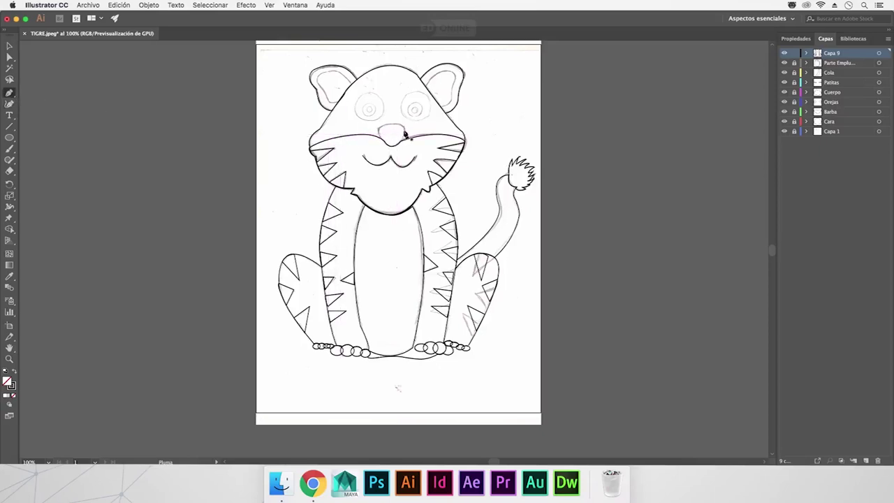
{"action": "mouse_move", "coordinate": [389, 130]}
{"action": "left_mouse_down"}
{"action": "mouse_move", "coordinate": [381, 138]}
{"action": "mouse_move", "coordinate": [395, 150]}
{"action": "left_mouse_up"}
{"action": "left_click_drag", "start_coordinate": [402, 144], "coordinate": [404, 131]}
{"action": "key", "text": "v"}
{"action": "left_click", "coordinate": [77, 72]}
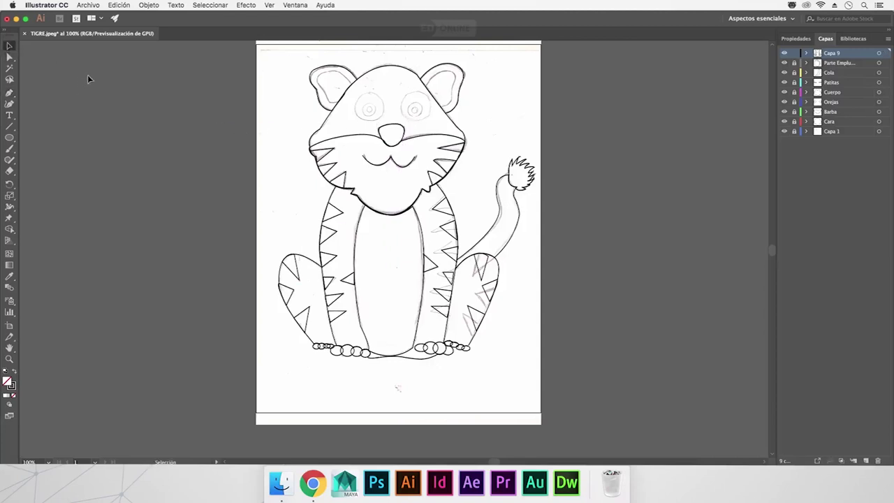
Trace a closed inner-ear shape inside the tiger's left ear.
{"action": "left_click", "coordinate": [9, 94]}
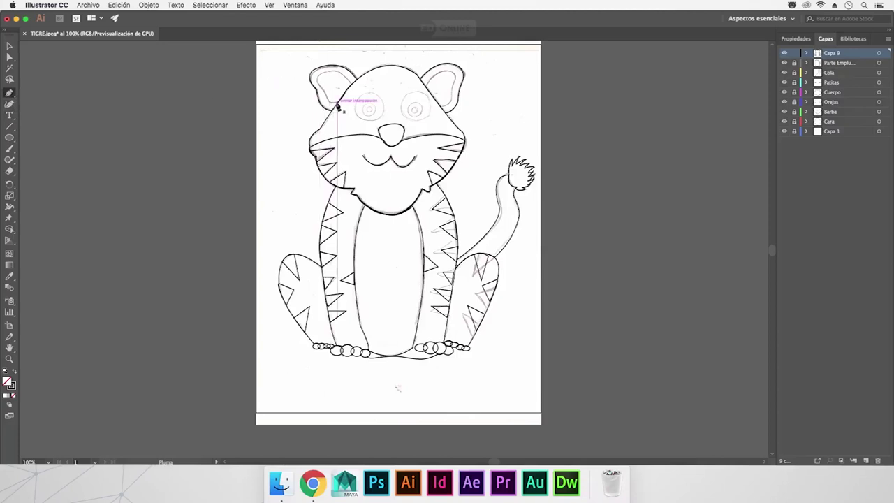
{"action": "left_click", "coordinate": [336, 103]}
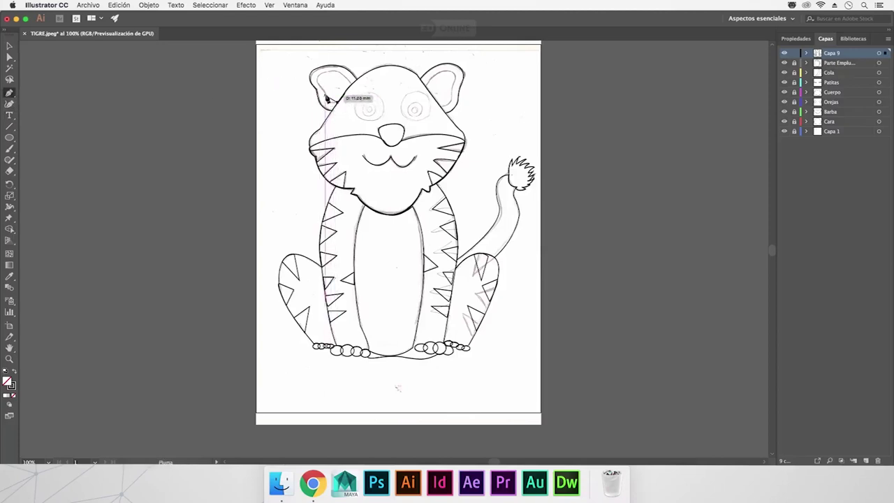
{"action": "left_click", "coordinate": [326, 98]}
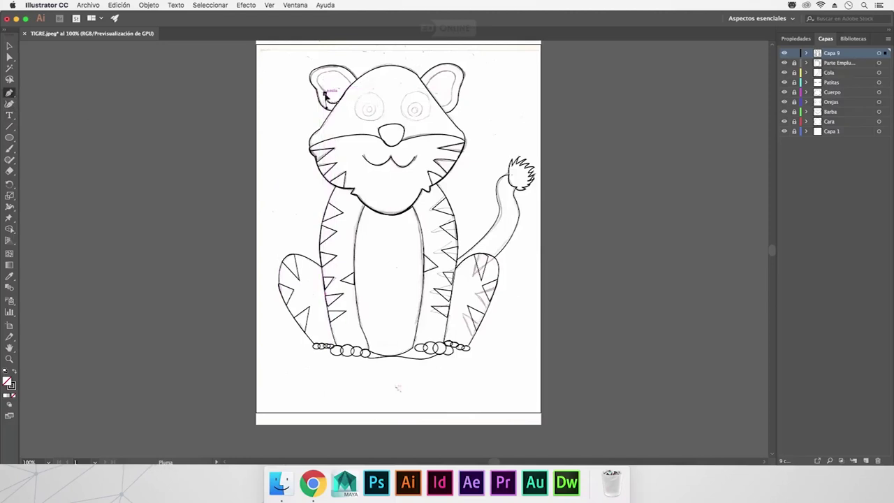
{"action": "left_click", "coordinate": [320, 86]}
{"action": "left_click_drag", "start_coordinate": [331, 70], "coordinate": [351, 70]}
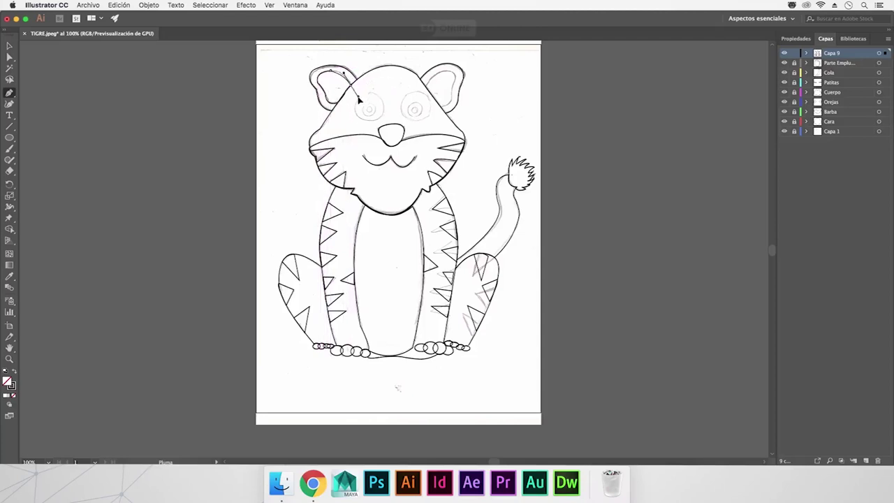
{"action": "left_click_drag", "start_coordinate": [353, 88], "coordinate": [341, 108]}
{"action": "left_click", "coordinate": [337, 105]}
{"action": "left_click", "coordinate": [9, 45]}
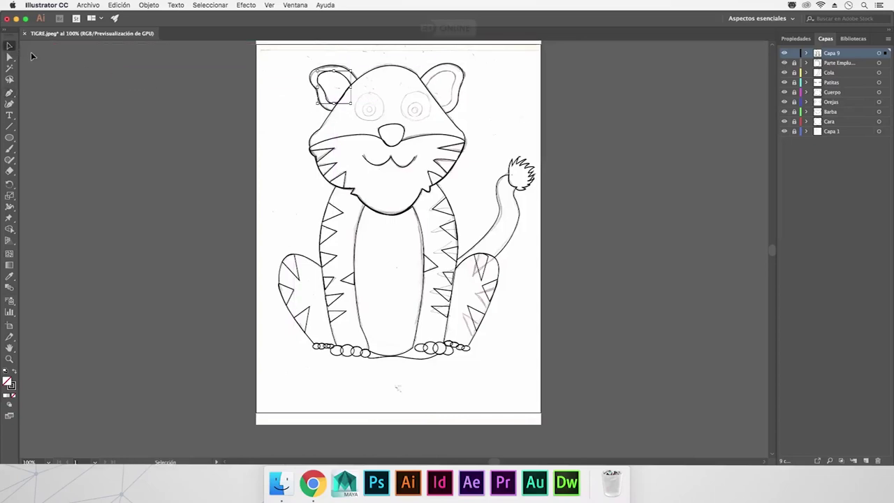
Trace a five-point inner-ear line down the inside of the right ear.
{"action": "left_click", "coordinate": [9, 93]}
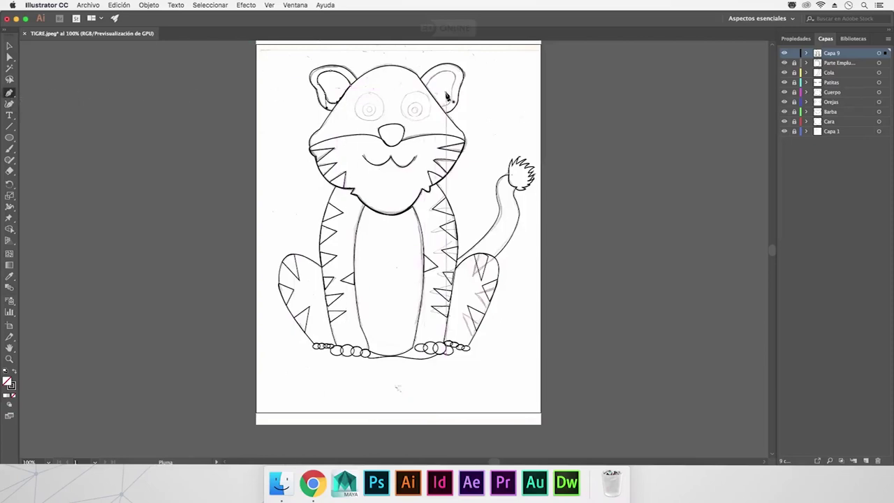
{"action": "left_click", "coordinate": [442, 67]}
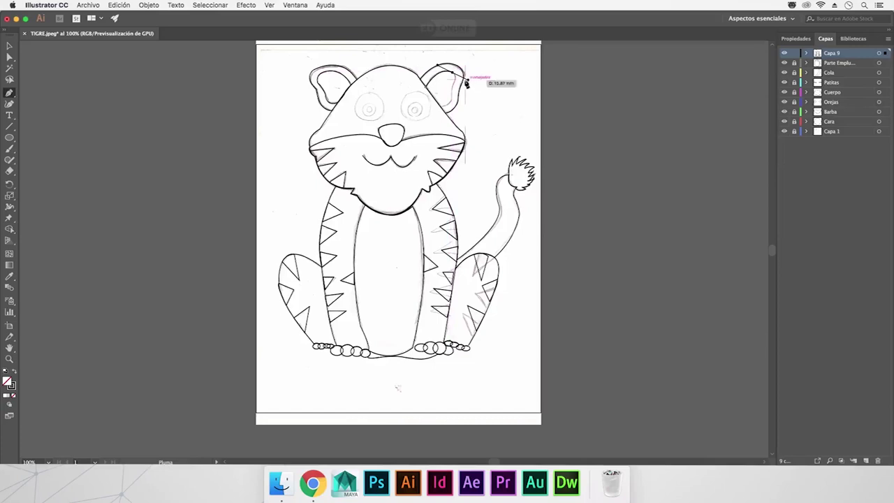
{"action": "left_click", "coordinate": [455, 76]}
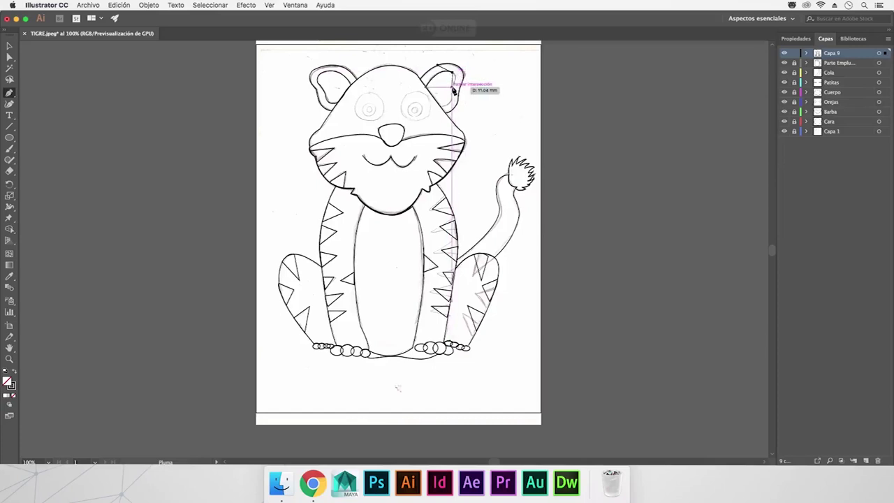
{"action": "left_click", "coordinate": [452, 99]}
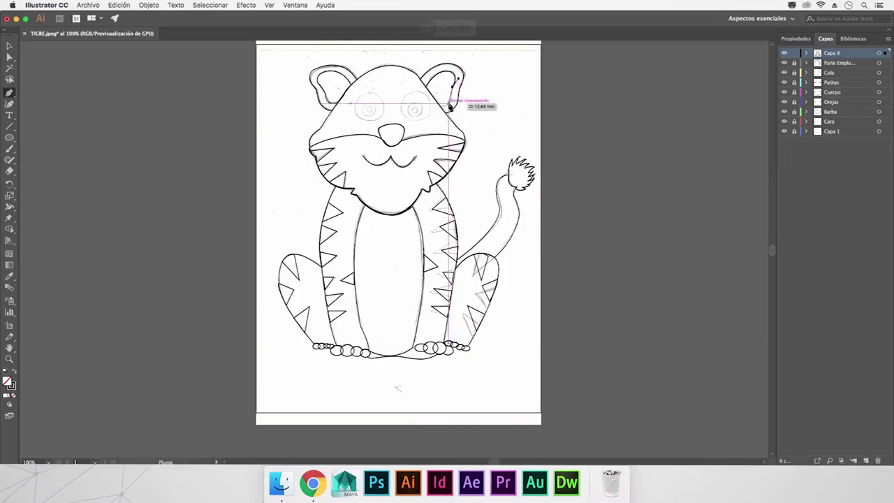
{"action": "left_click", "coordinate": [451, 106]}
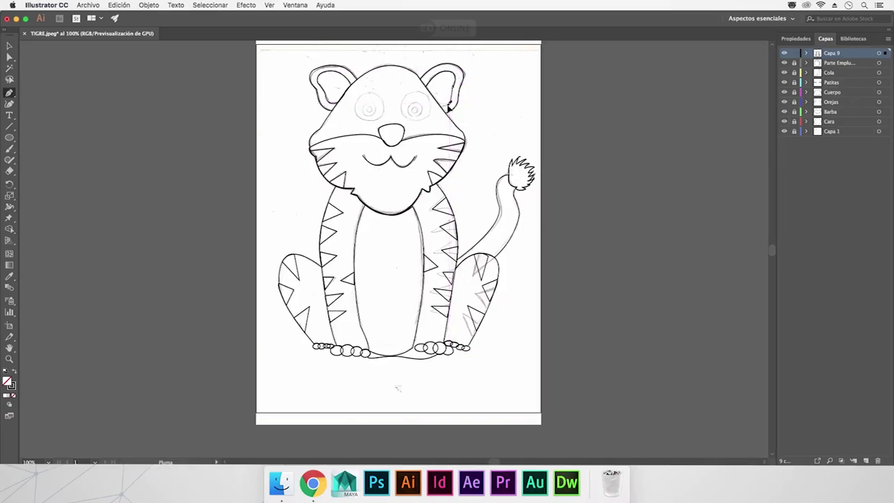
{"action": "left_click", "coordinate": [442, 109]}
Draw a circle around the left eye and copy-paste duplicates of it.
{"action": "left_click", "coordinate": [9, 139]}
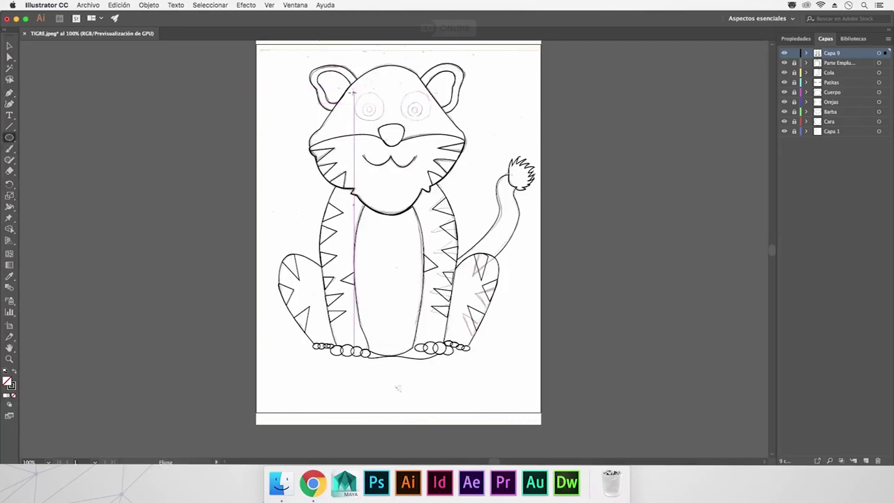
{"action": "left_click_drag", "start_coordinate": [354, 92], "coordinate": [384, 123]}
{"action": "left_click", "coordinate": [8, 46]}
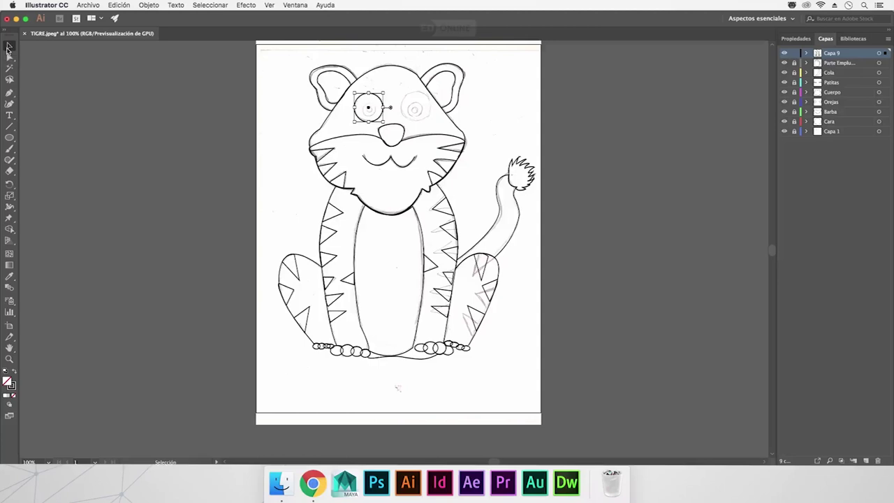
{"action": "key", "text": "ctrl+c"}
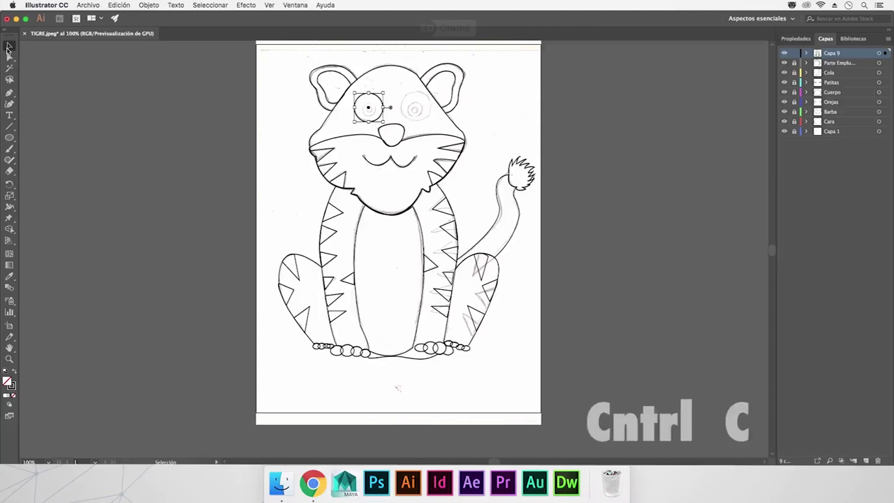
{"action": "key", "text": "ctrl+v"}
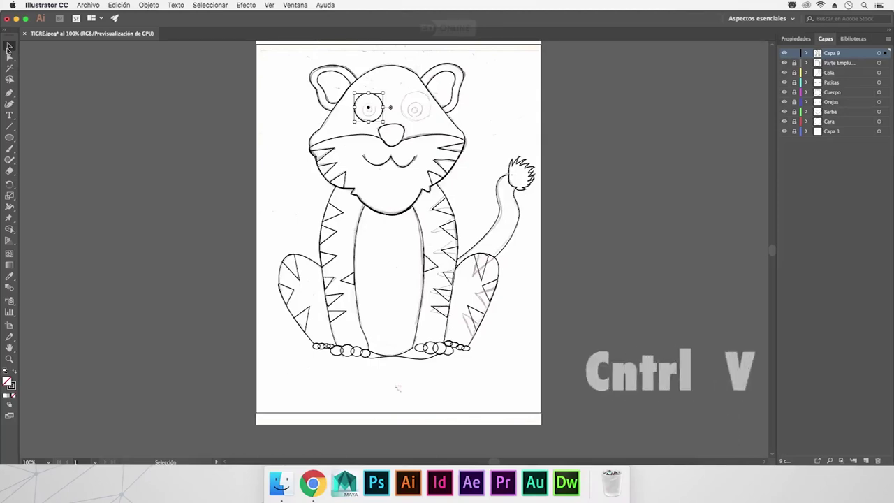
{"action": "key", "text": "ctrl+v"}
Move the pasted eye circles up from the belly onto the right eye.
{"action": "left_click", "coordinate": [8, 47]}
{"action": "left_click_drag", "start_coordinate": [404, 241], "coordinate": [426, 99]}
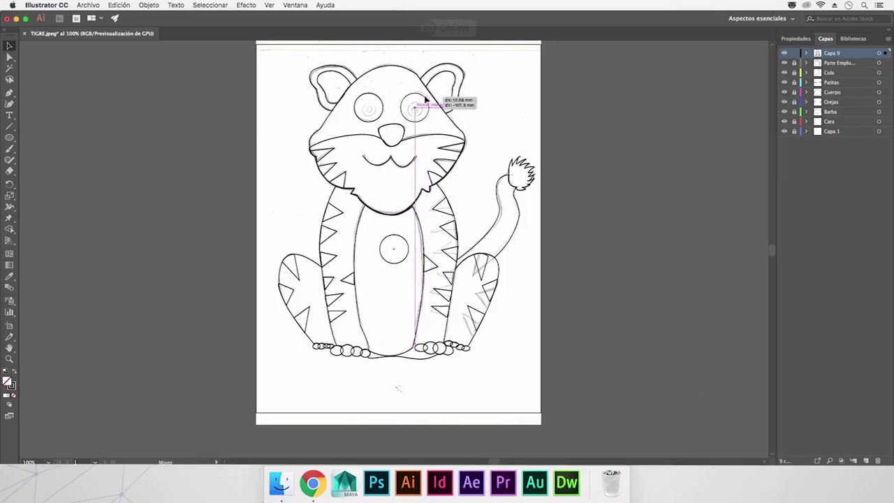
{"action": "left_click_drag", "start_coordinate": [426, 100], "coordinate": [427, 98]}
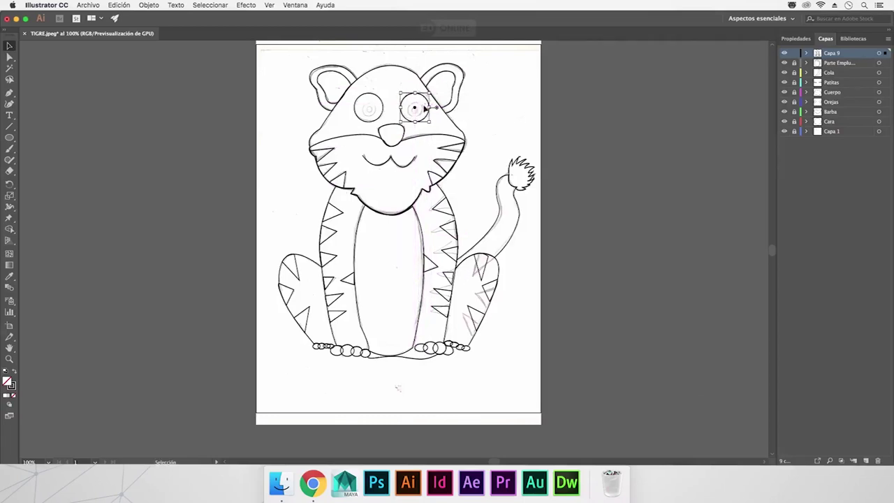
{"action": "key", "text": "a"}
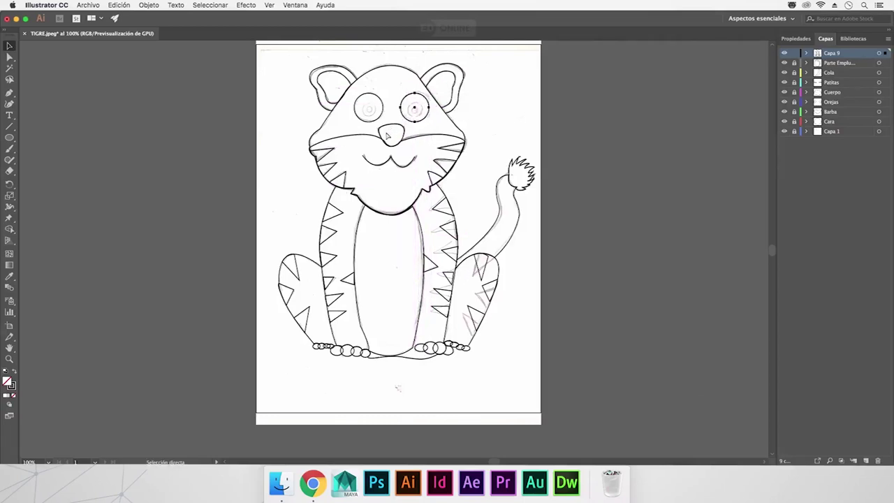
{"action": "key", "text": "ctrl+v"}
{"action": "key", "text": "v"}
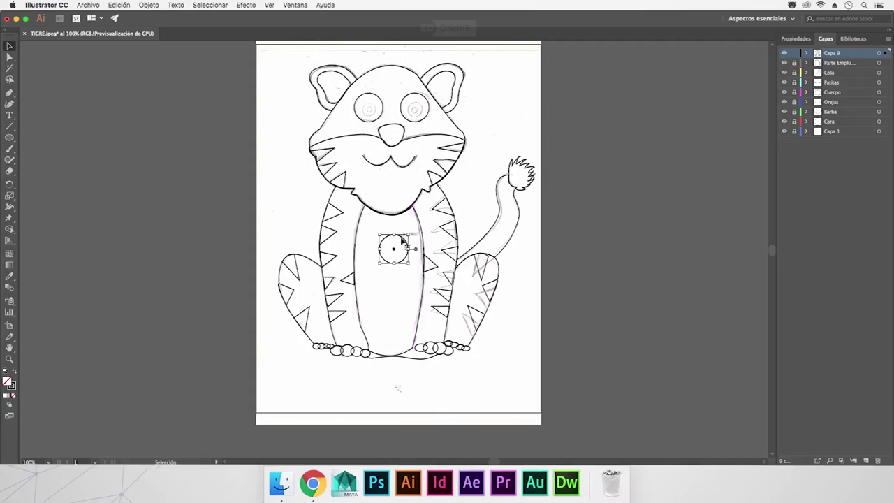
{"action": "left_click", "coordinate": [356, 147]}
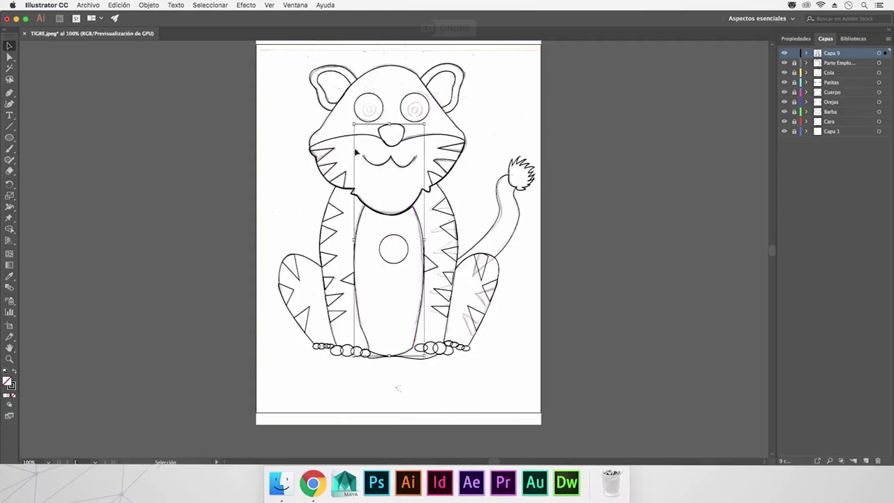
{"action": "mouse_move", "coordinate": [403, 262]}
{"action": "left_mouse_down"}
{"action": "mouse_move", "coordinate": [395, 230]}
{"action": "mouse_move", "coordinate": [465, 130]}
{"action": "mouse_move", "coordinate": [381, 128]}
{"action": "left_mouse_up"}
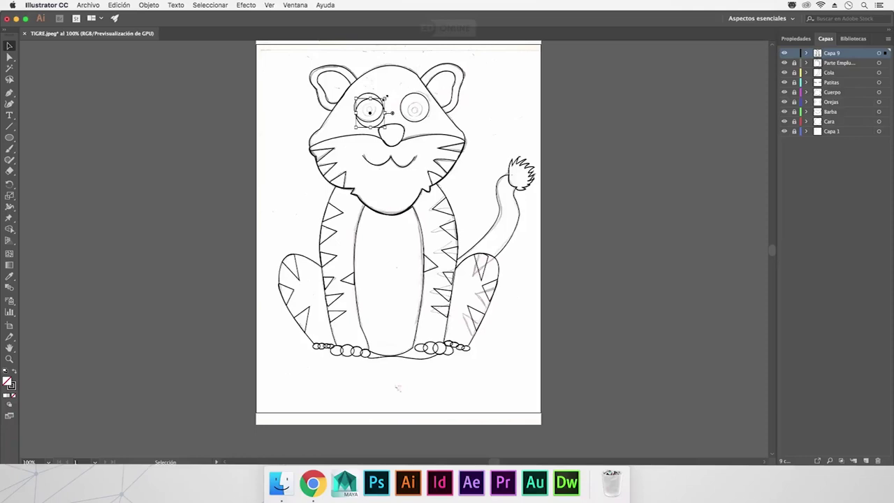
Shrink a pasted eye circle into an inner circle and place copies inside both eyes.
{"action": "key", "text": "shift"}
{"action": "left_click_drag", "start_coordinate": [386, 97], "coordinate": [373, 110]}
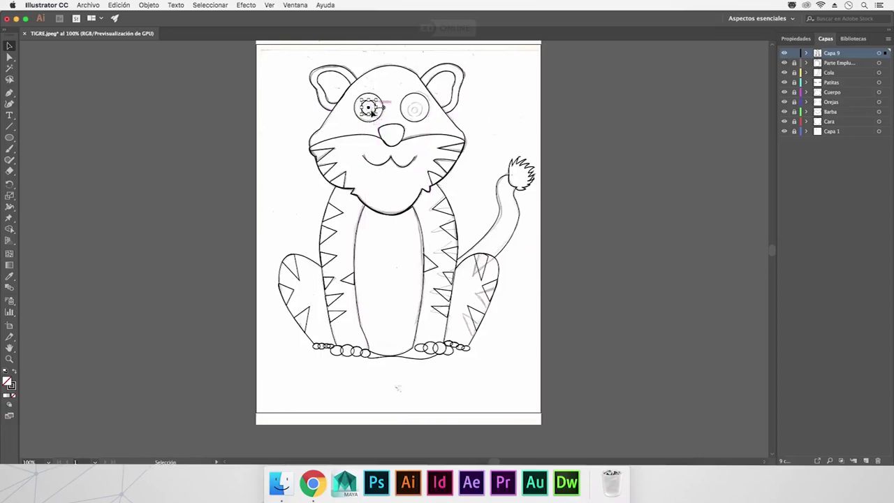
{"action": "key", "text": "v"}
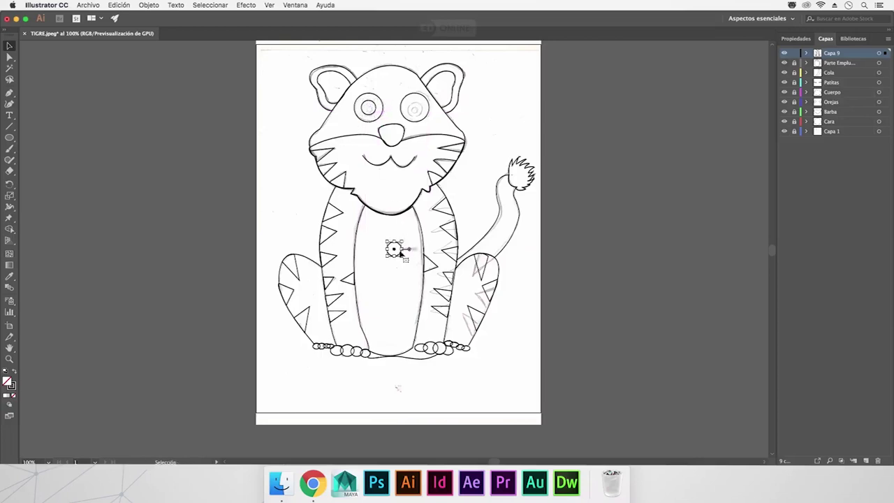
{"action": "left_click_drag", "start_coordinate": [396, 249], "coordinate": [421, 108]}
{"action": "left_click", "coordinate": [505, 112]}
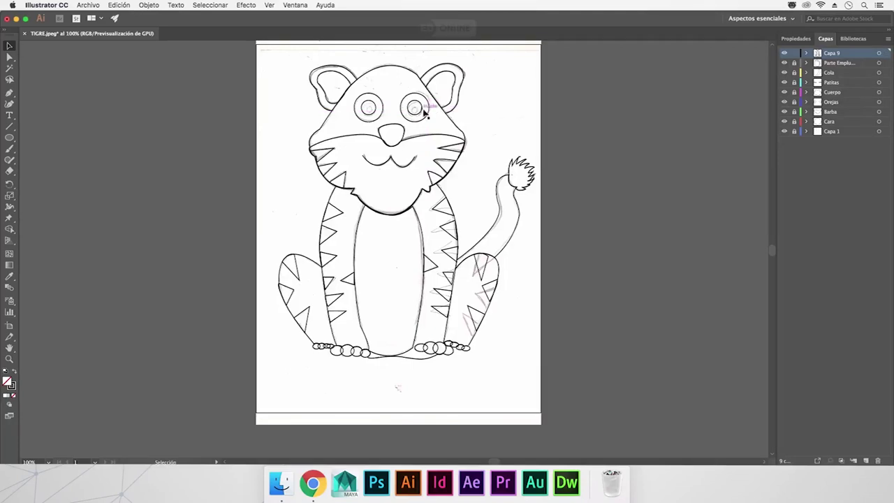
{"action": "key", "text": "a"}
{"action": "mouse_move", "coordinate": [417, 110]}
{"action": "left_mouse_down"}
{"action": "mouse_move", "coordinate": [396, 250]}
{"action": "mouse_move", "coordinate": [384, 103]}
{"action": "left_mouse_up"}
Scale an inner circle down to a tiny pupil centred in the left eye.
{"action": "key", "text": "a"}
{"action": "key", "text": "super+plus"}
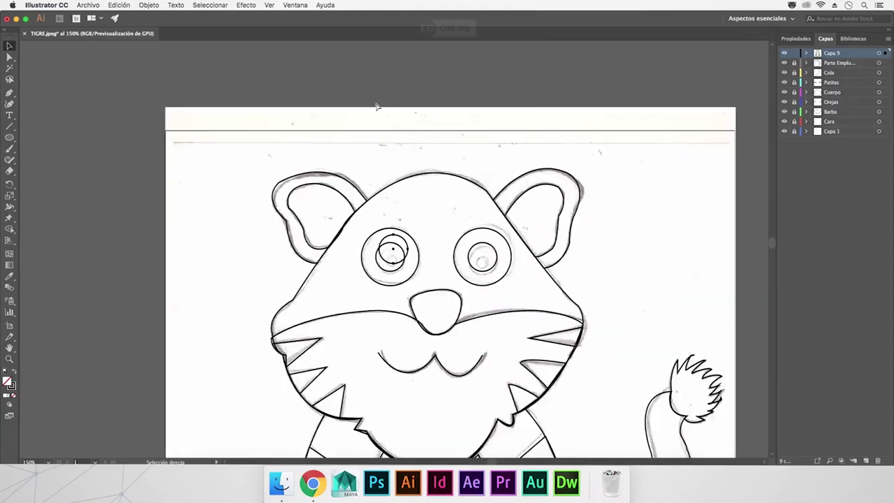
{"action": "key", "text": "super+plus"}
{"action": "key", "text": "v"}
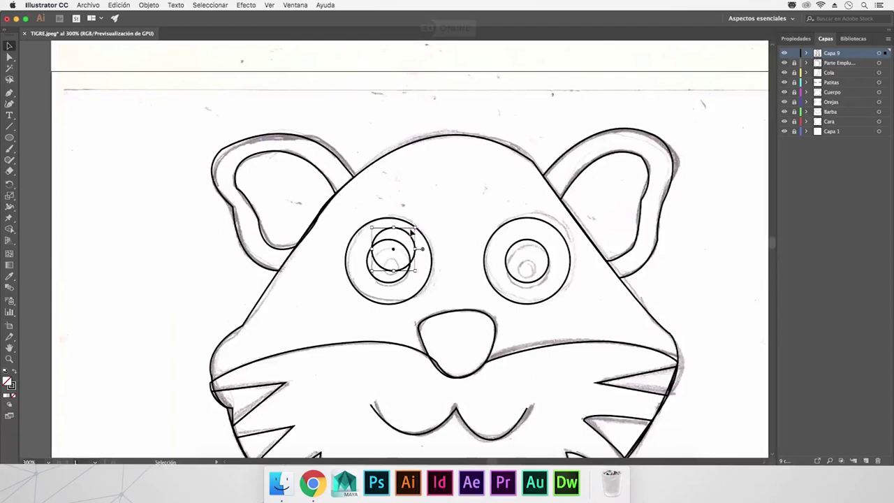
{"action": "left_click_drag", "start_coordinate": [422, 248], "coordinate": [402, 260]}
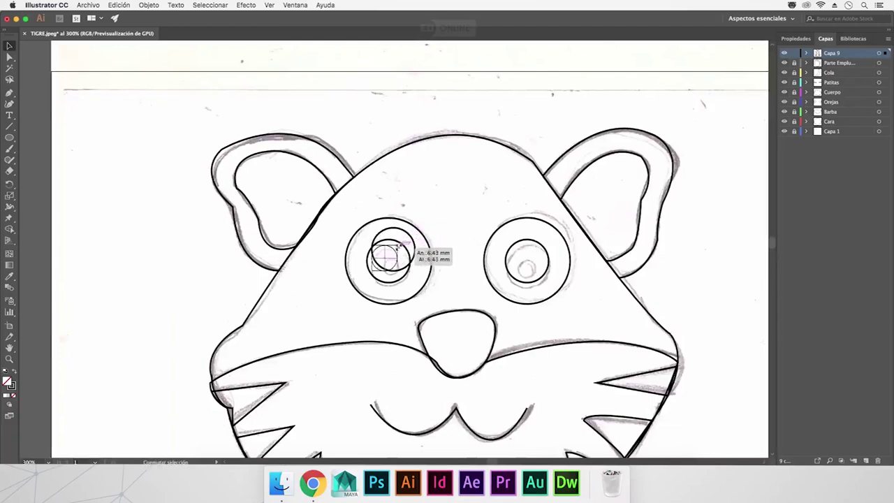
{"action": "left_click_drag", "start_coordinate": [402, 259], "coordinate": [400, 259]}
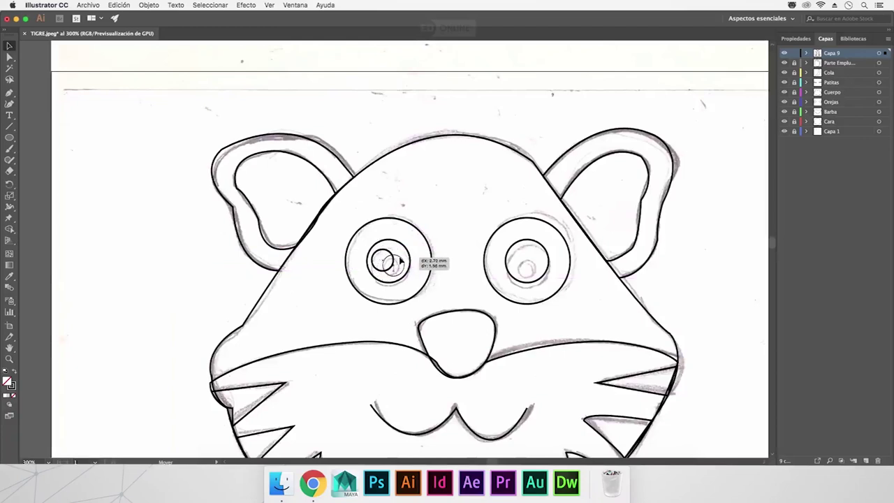
{"action": "left_click_drag", "start_coordinate": [400, 259], "coordinate": [391, 269]}
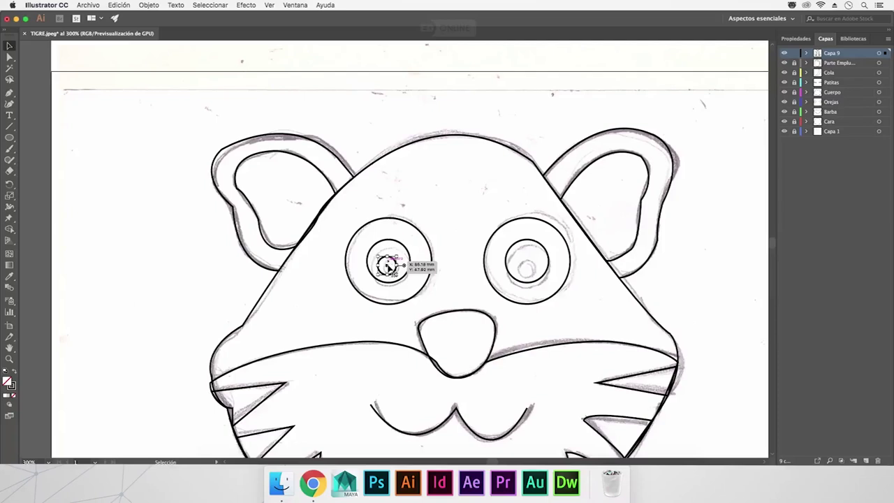
{"action": "key", "text": "a"}
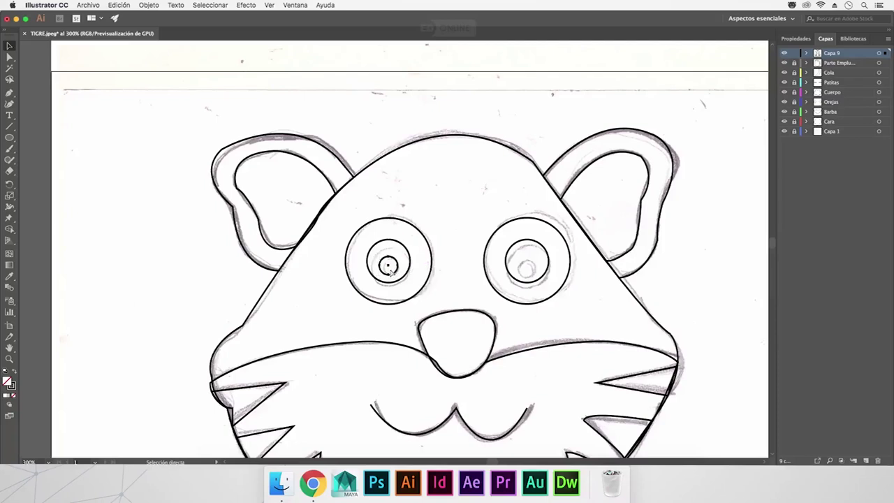
{"action": "mouse_move", "coordinate": [388, 268]}
{"action": "left_mouse_down"}
{"action": "mouse_move", "coordinate": [395, 250]}
{"action": "mouse_move", "coordinate": [528, 267]}
{"action": "left_mouse_up"}
{"action": "key", "text": "ctrl+minus"}
{"action": "key", "text": "ctrl+minus"}
{"action": "key", "text": "ctrl+minus"}
{"action": "key", "text": "ctrl+minus"}
{"action": "key", "text": "ctrl+minus"}
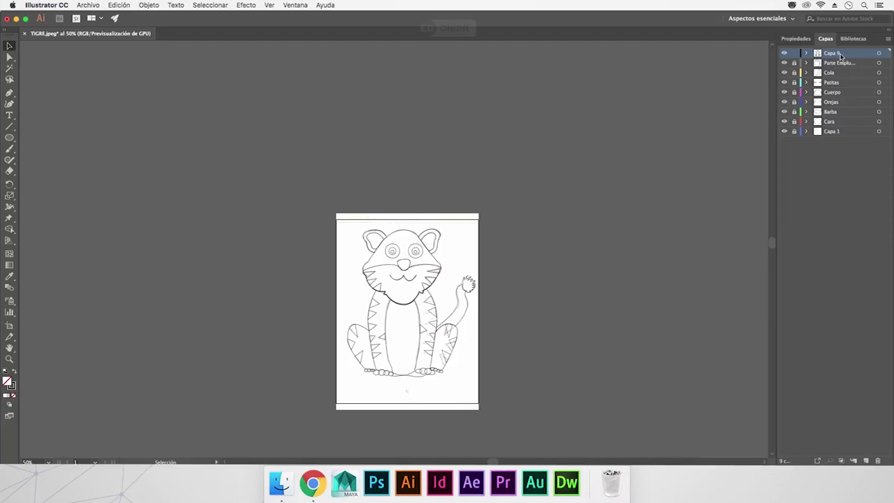
Rename the Capa 9 layer to 'Detalles' in the Layers panel.
{"action": "double_click", "coordinate": [838, 54]}
{"action": "type", "text": "talles"}
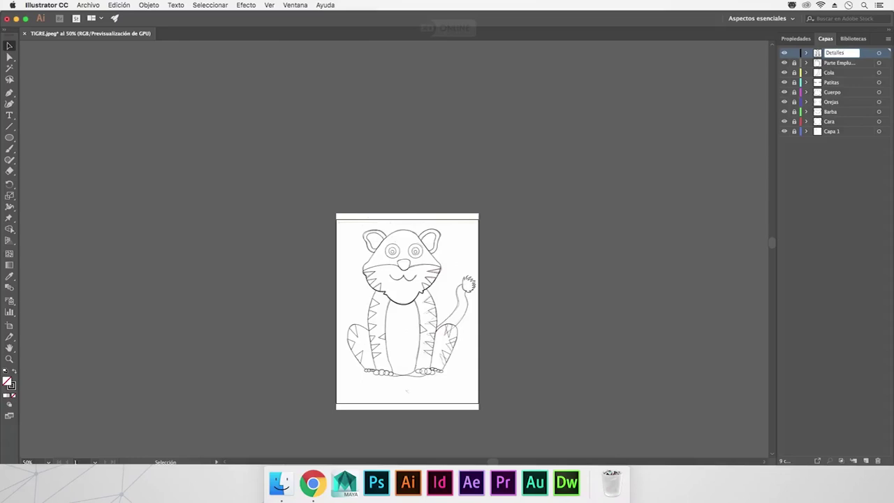